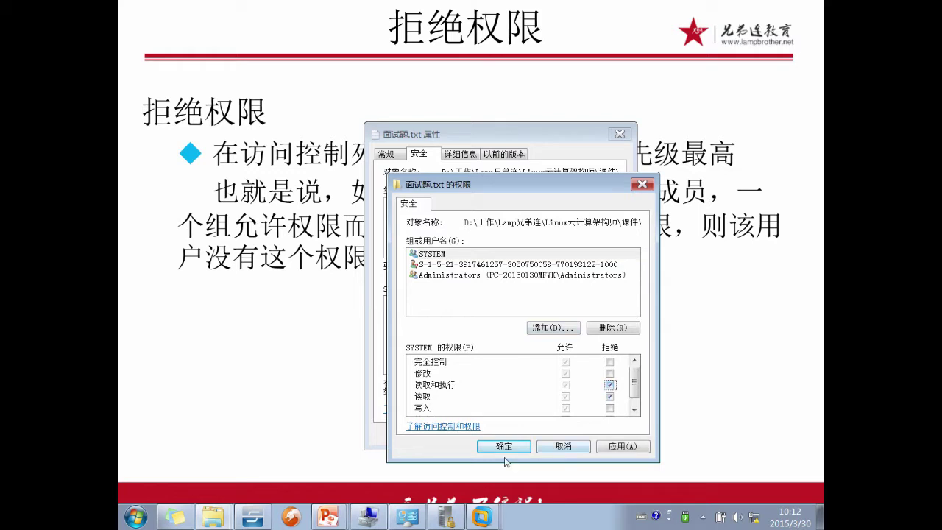
# Step: Apply the denied 读取和执行 and 读取 permissions for SYSTEM on 面试题.txt, and temporarily circle their allow and deny marks on screen
pyautogui.click(505, 447)
pyautogui.click(541, 322)
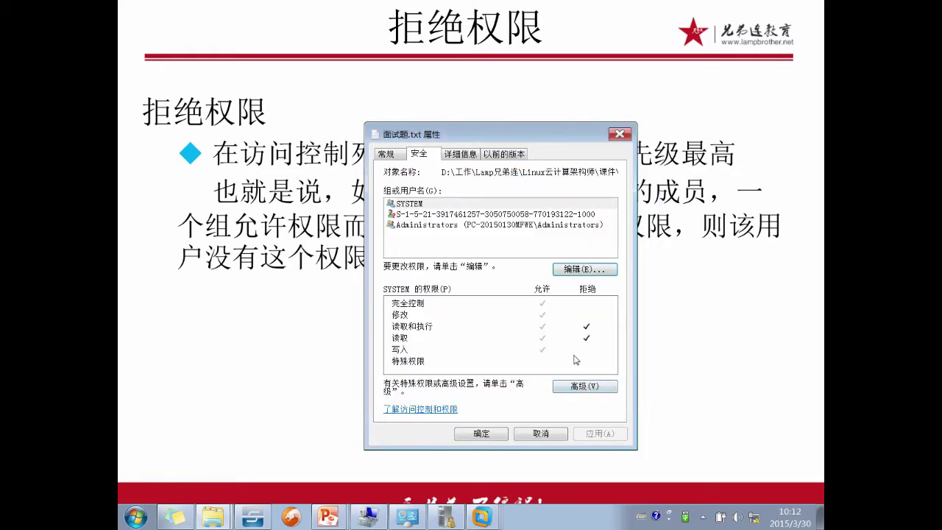
pyautogui.moveTo(539, 321)
pyautogui.mouseDown()
pyautogui.moveTo(579, 346)
pyautogui.moveTo(581, 319)
pyautogui.moveTo(590, 332)
pyautogui.moveTo(617, 322)
pyautogui.mouseUp()
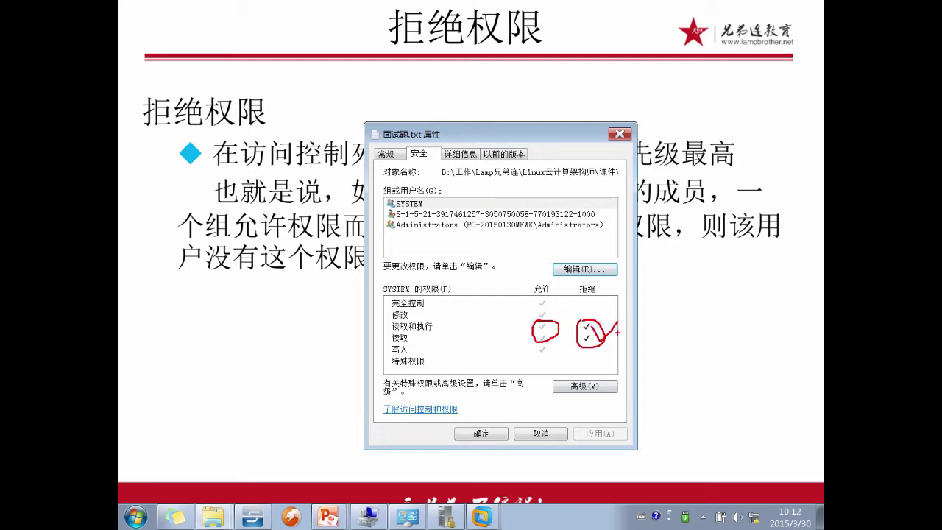
pyautogui.press('Escape')
# Step: Remove the denied 读取和执行 and 读取 permissions for SYSTEM on 面试题.txt and close its properties
pyautogui.click(585, 269)
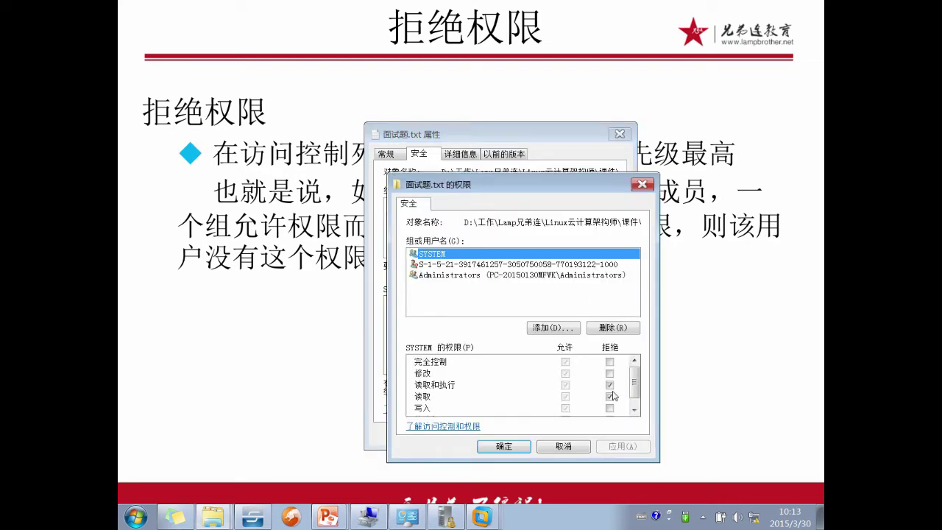
pyautogui.click(610, 396)
pyautogui.click(548, 448)
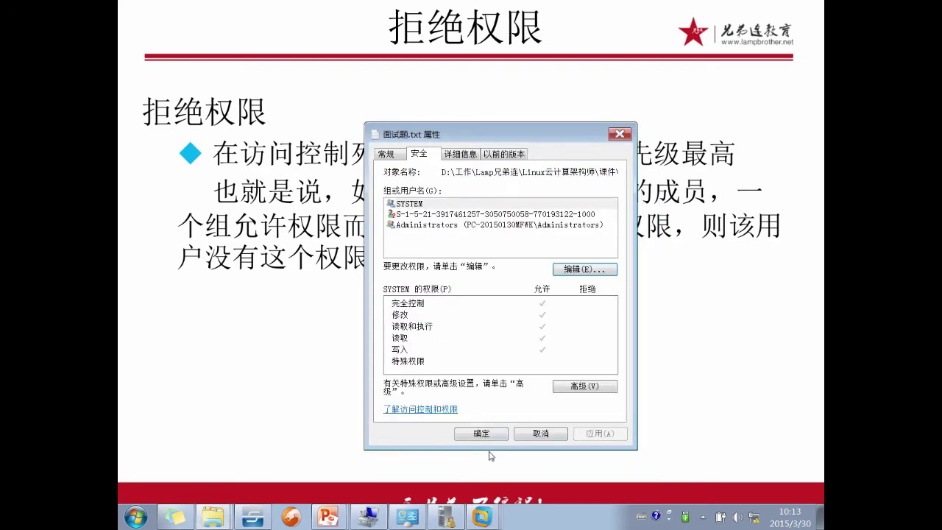
pyautogui.click(478, 434)
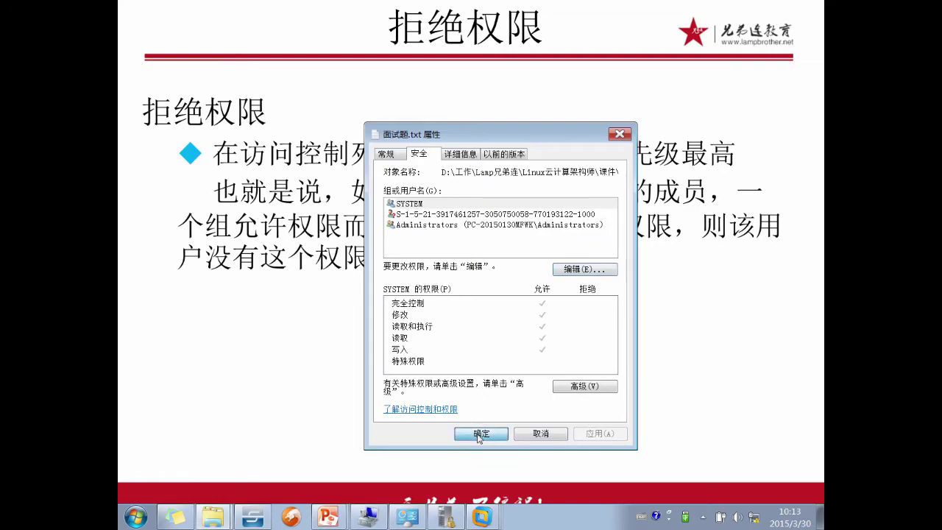
# Step: Switch to the 课件 folder in Windows Explorer and check the security permissions of 面试题.txt
pyautogui.hotkey('alt', 'Tab')
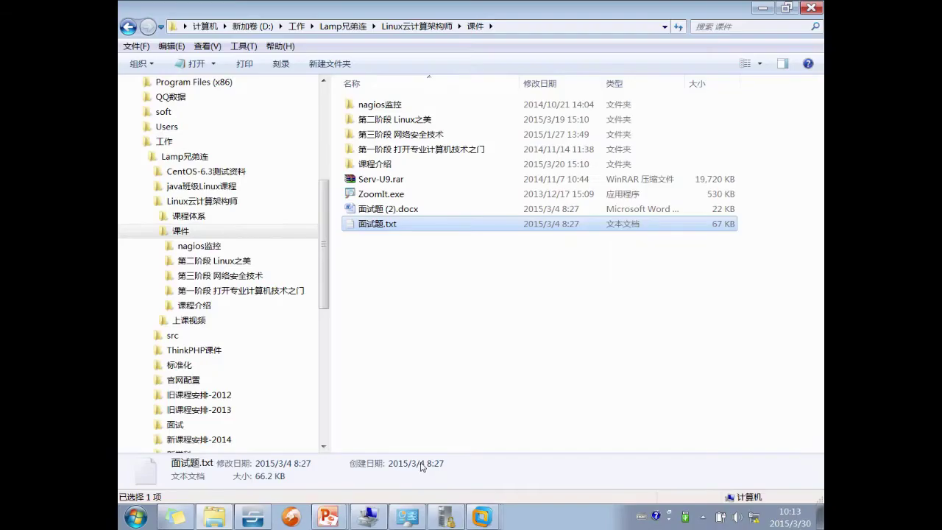
pyautogui.rightClick(384, 228)
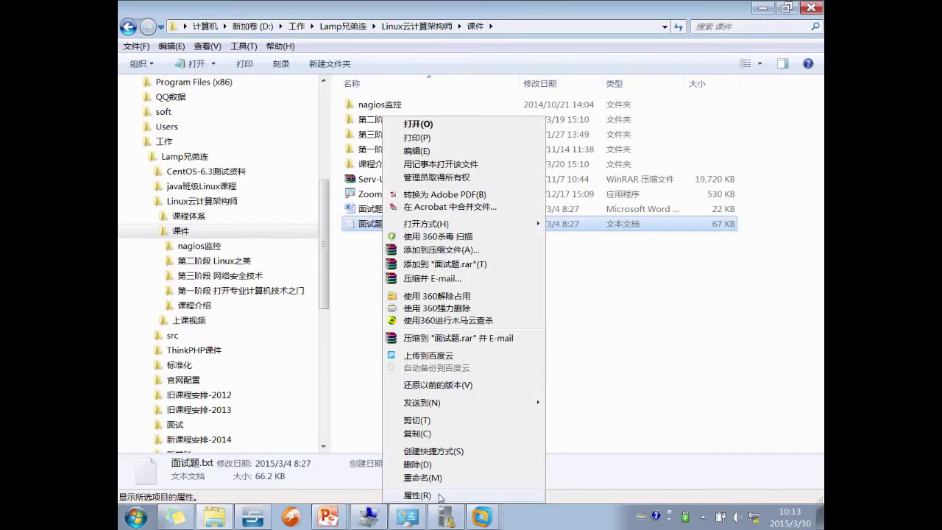
pyautogui.click(441, 494)
pyautogui.click(438, 204)
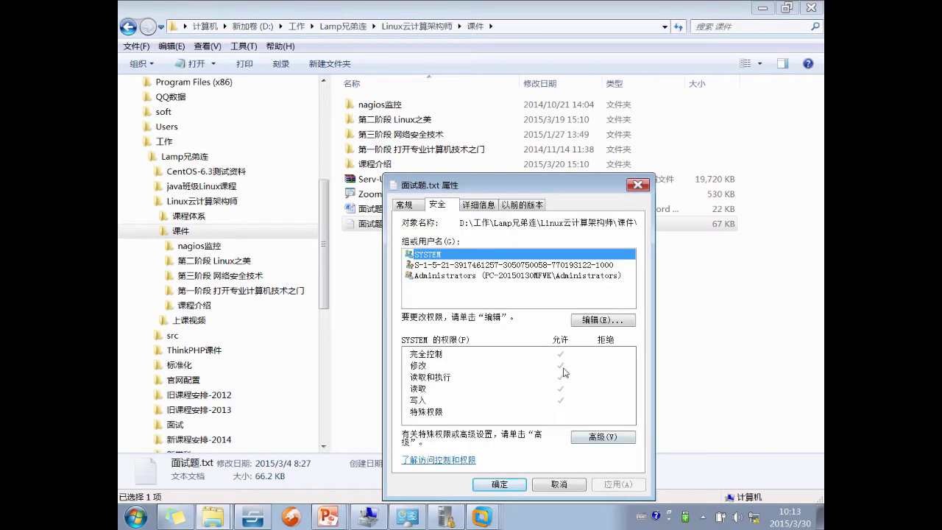
pyautogui.click(558, 484)
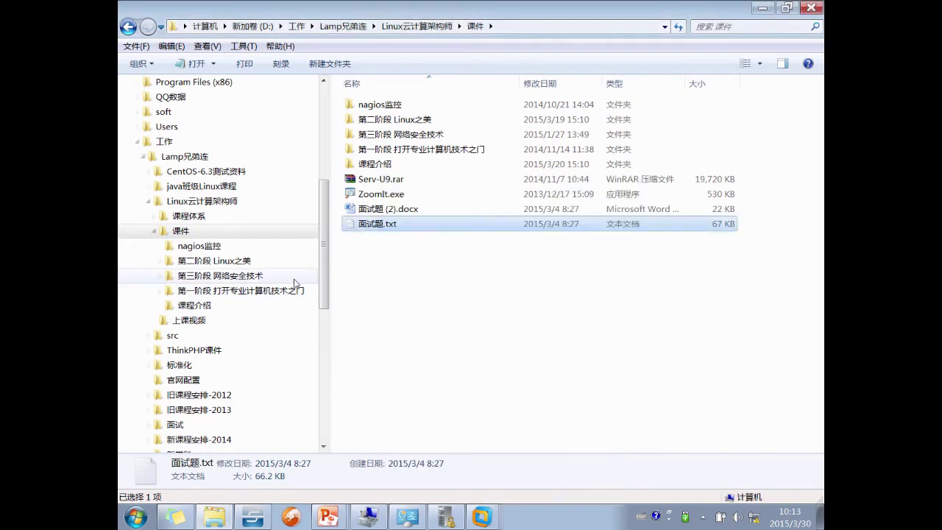
# Step: Remove the allowed 读取和执行 permission for SYSTEM on the 课件 folder and apply the change
pyautogui.rightClick(196, 233)
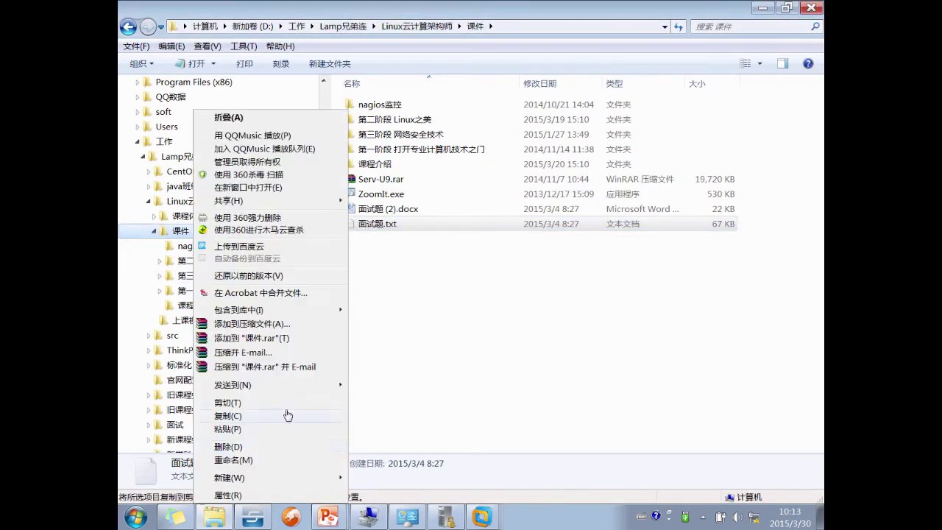
pyautogui.click(228, 495)
pyautogui.click(335, 225)
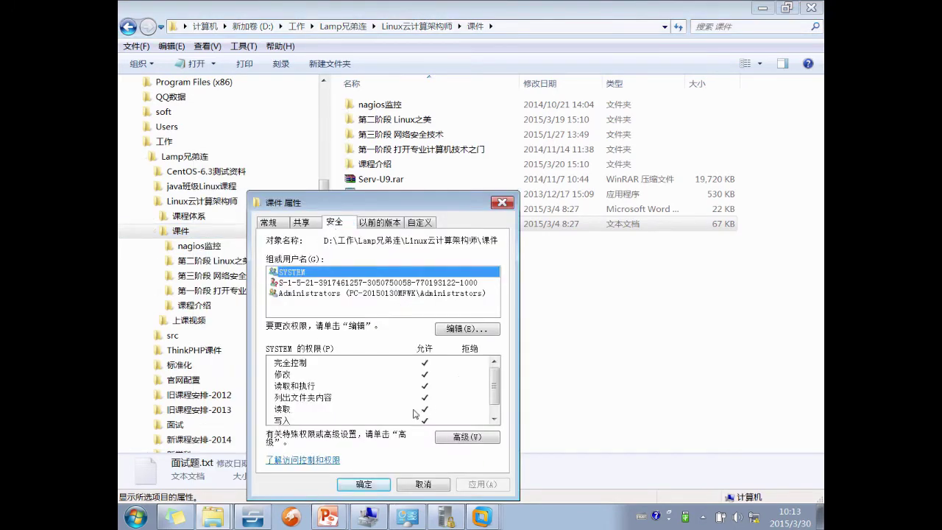
pyautogui.click(453, 334)
pyautogui.click(447, 422)
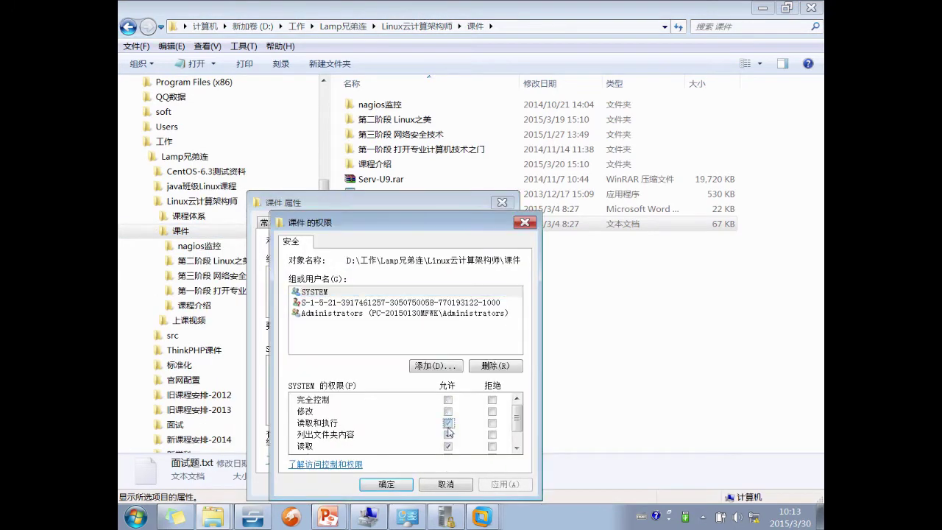
pyautogui.click(500, 485)
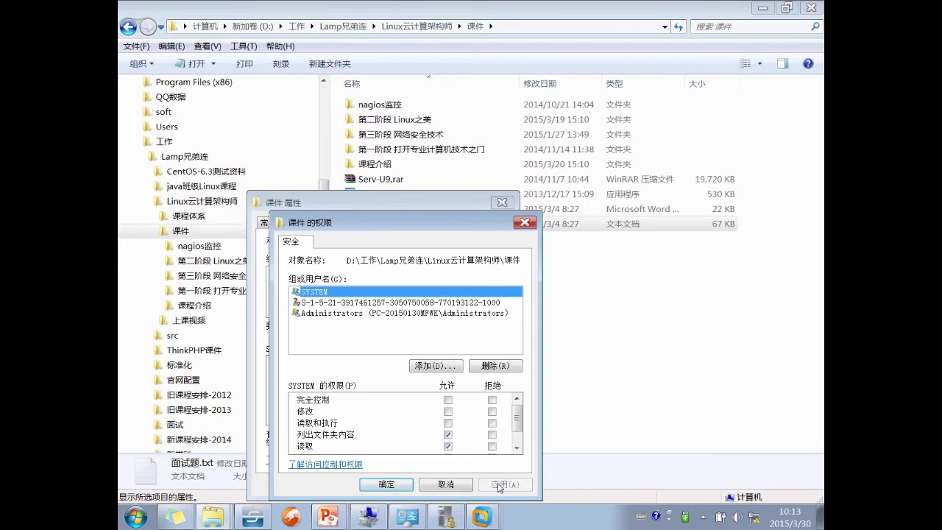
pyautogui.click(386, 484)
pyautogui.click(380, 486)
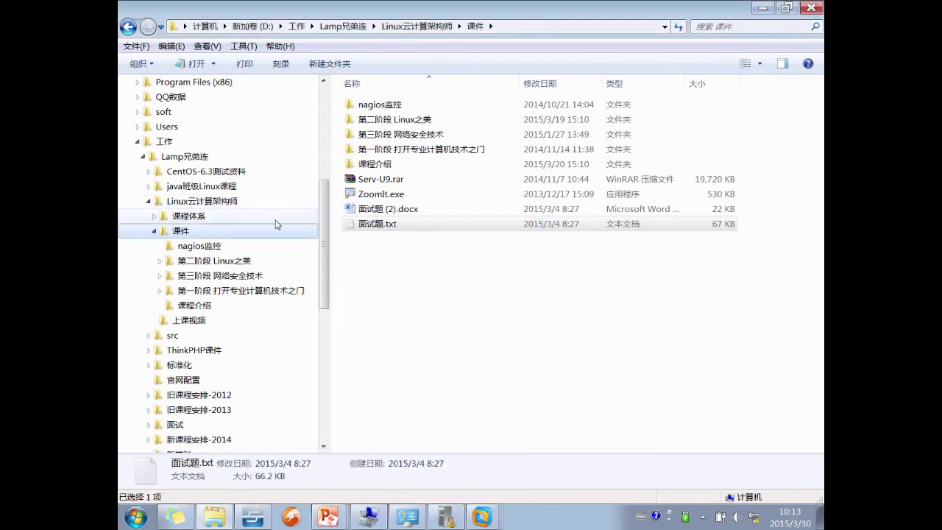
# Step: Circle the 课件 folder on screen, and examine and mark SYSTEM's inherited permissions in the security properties of 面试题.txt
pyautogui.click(164, 234)
pyautogui.moveTo(163, 237); pyautogui.dragTo(167, 226)
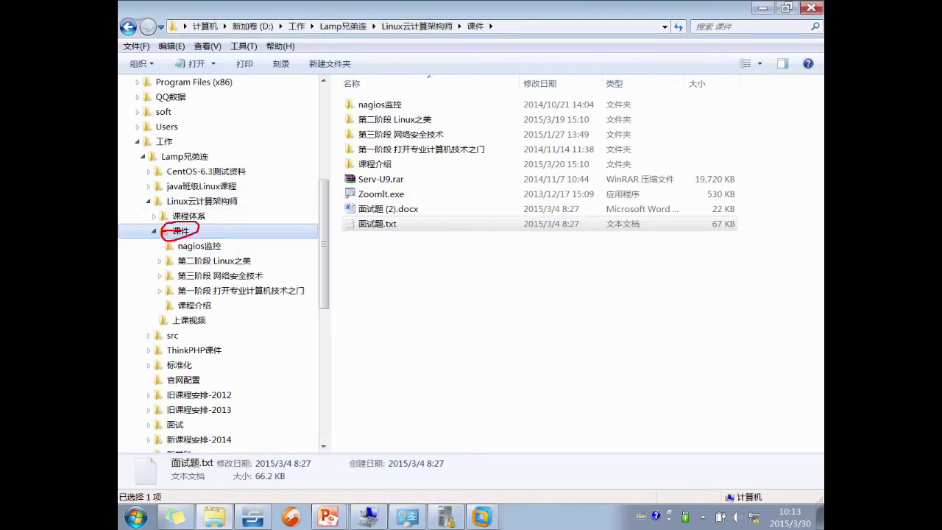
pyautogui.click(375, 224)
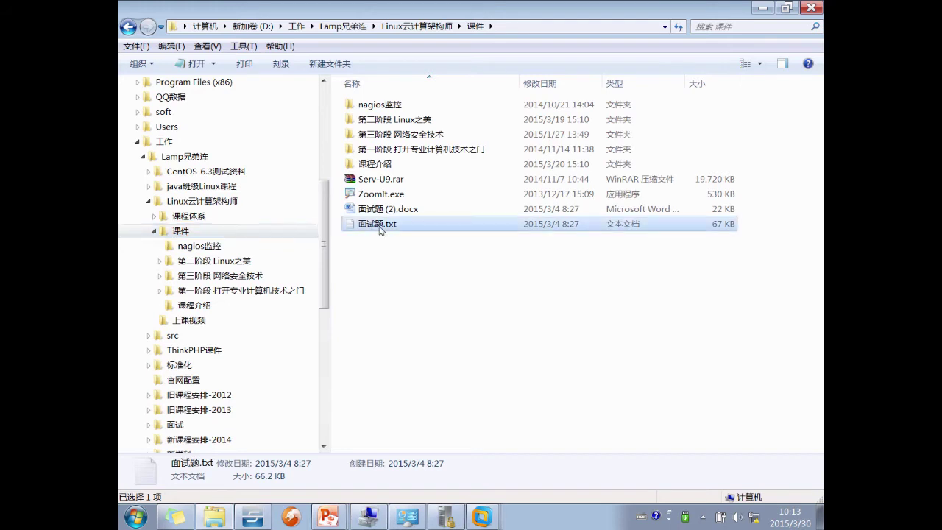
pyautogui.rightClick(378, 224)
pyautogui.click(413, 496)
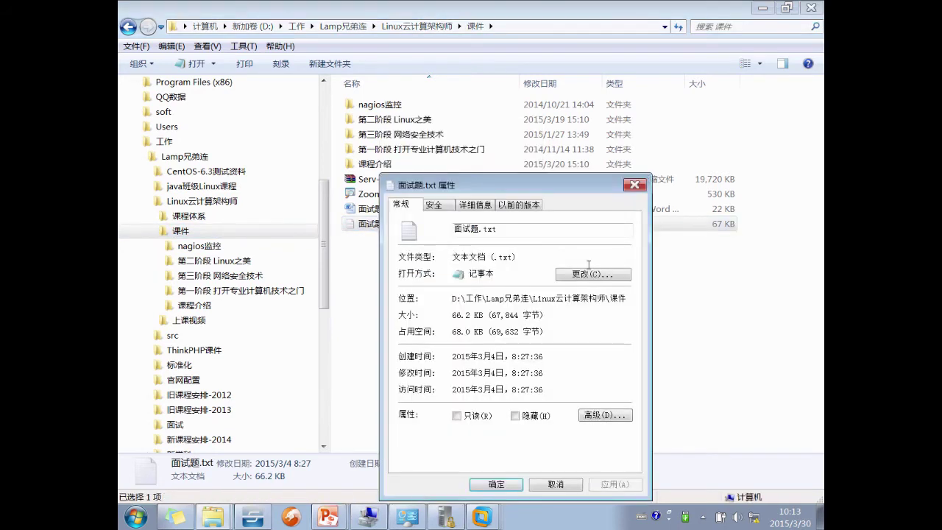
pyautogui.click(450, 207)
pyautogui.moveTo(564, 355)
pyautogui.mouseDown()
pyautogui.moveTo(554, 364)
pyautogui.moveTo(569, 362)
pyautogui.moveTo(560, 346)
pyautogui.mouseUp()
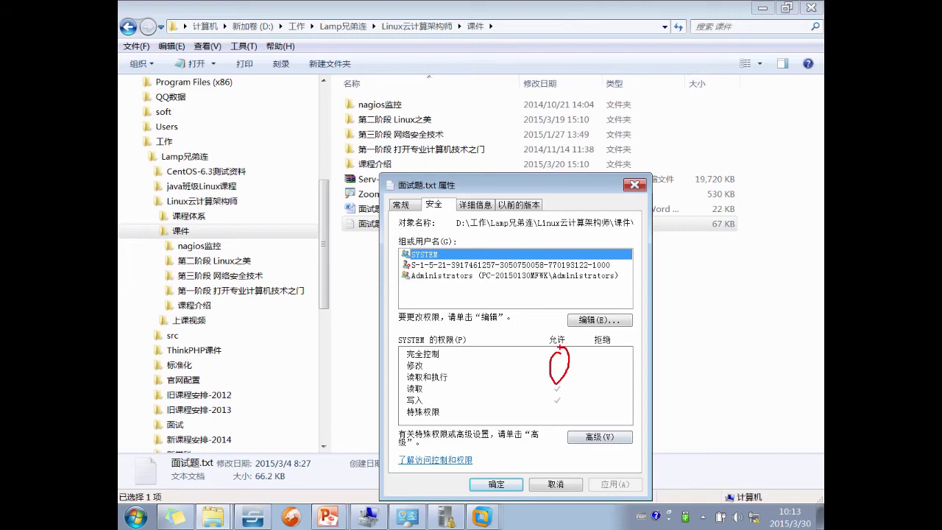
pyautogui.press('Escape')
# Step: Switch between the open windows and return to the 拒绝权限 slide in the PowerPoint slide show
pyautogui.hotkey('alt', 'Tab')
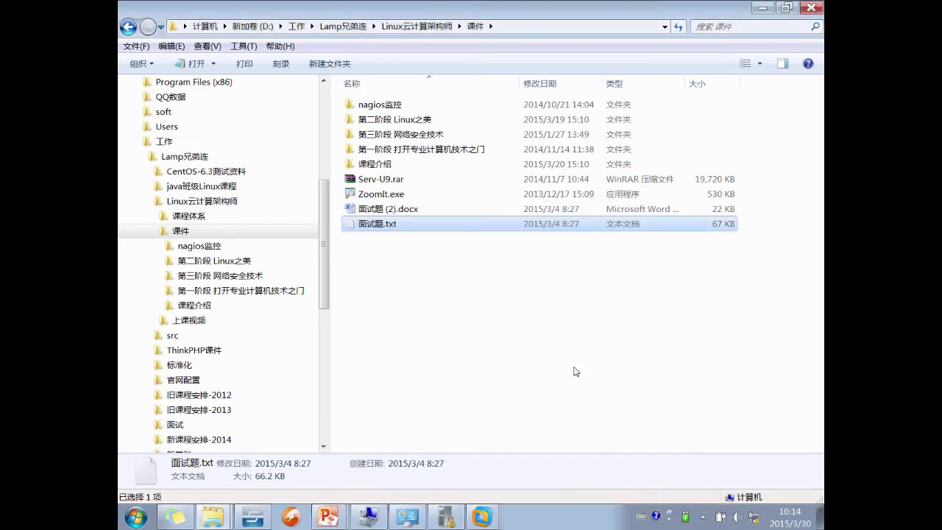
pyautogui.hotkey('alt', 'Tab')
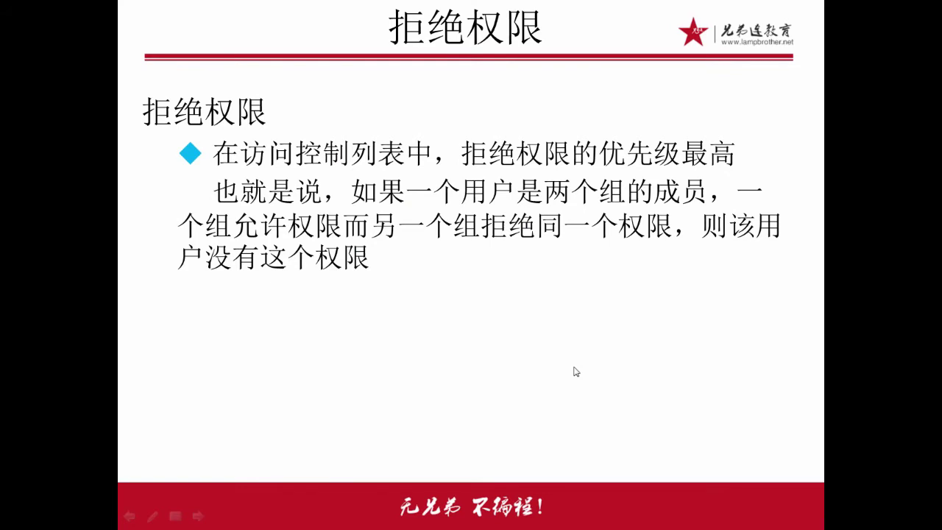
pyautogui.hotkey('alt', 'Tab')
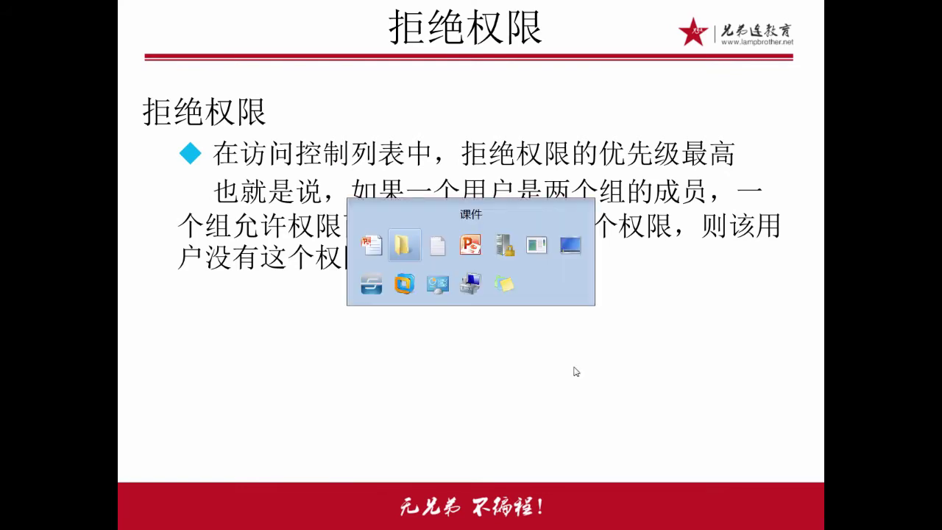
pyautogui.hotkey('alt', 'Tab')
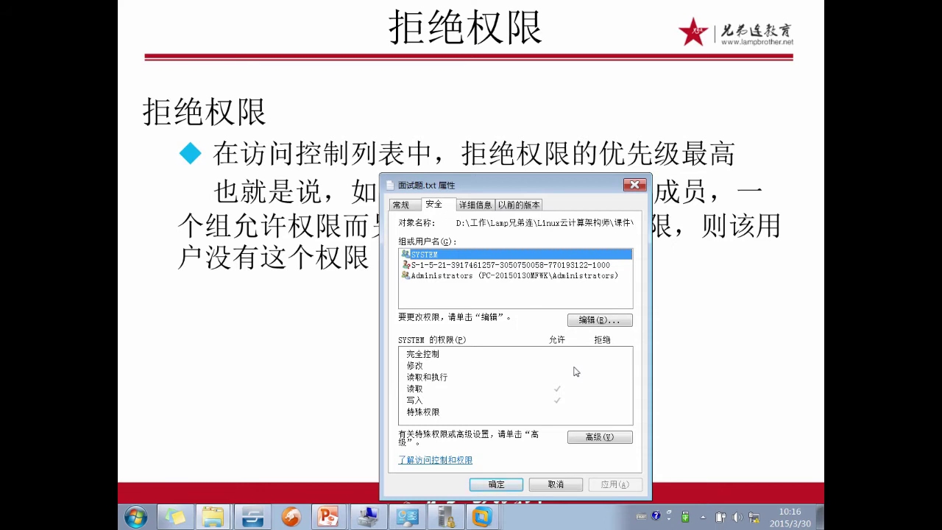
pyautogui.hotkey('alt', 'Tab')
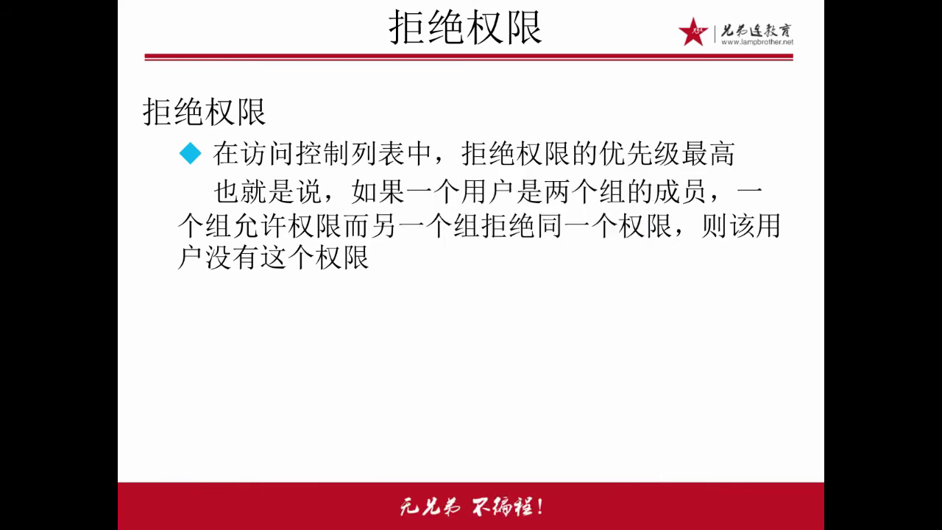
# Step: Switch to Local Security Policy (本地安全策略) and look through the whole 用户权限分配 policy list
pyautogui.hotkey('alt', 'Tab')
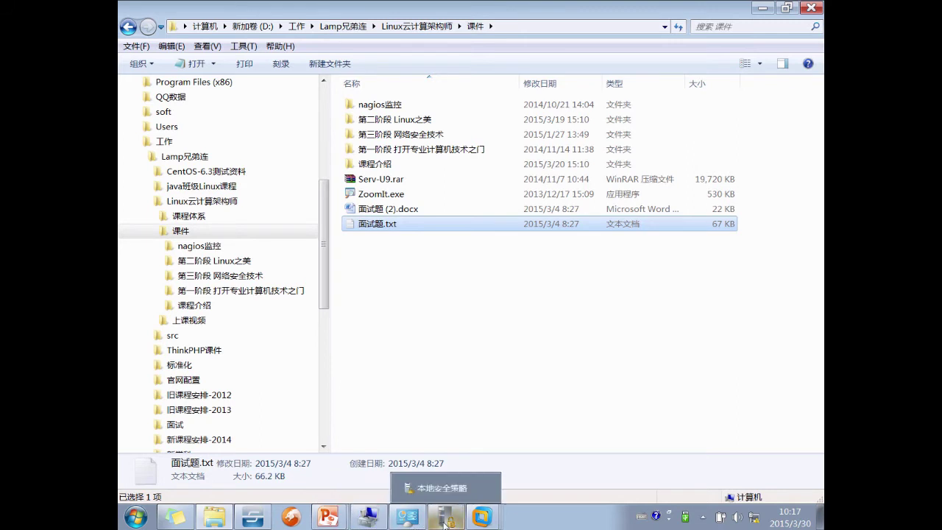
pyautogui.click(407, 516)
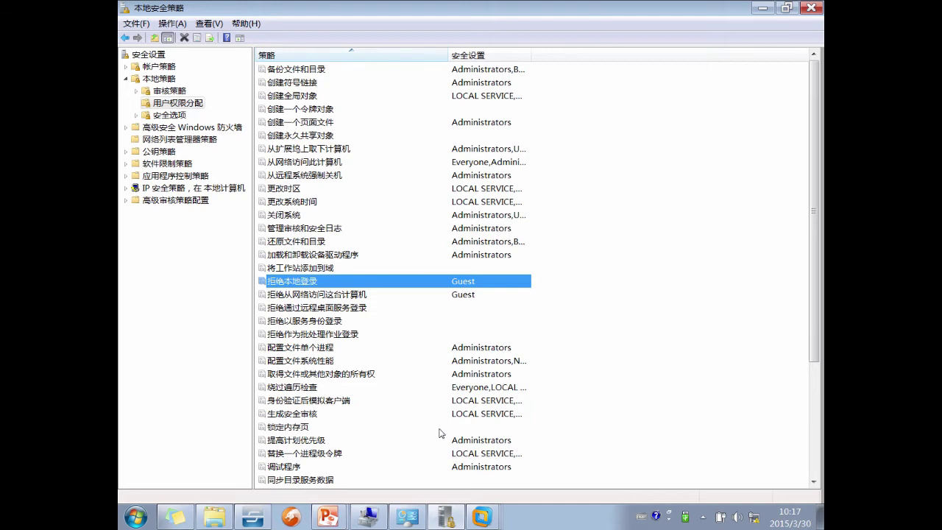
pyautogui.scroll(-4, 441, 431)
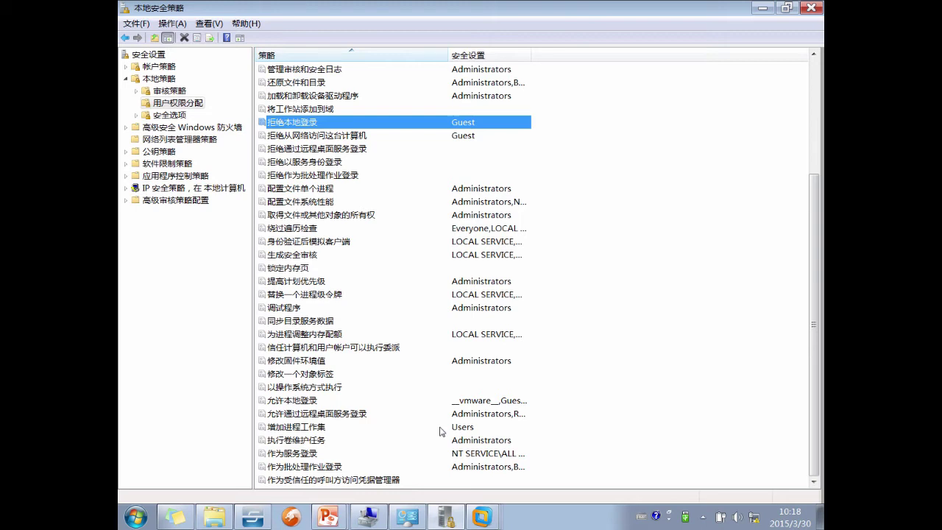
pyautogui.scroll(4, 442, 432)
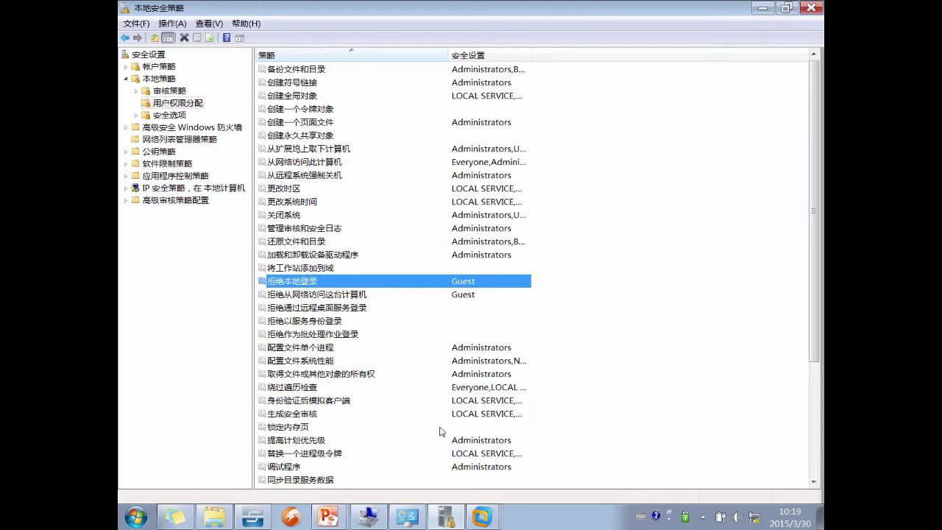
# Step: Return to the PowerPoint slide show and advance to the 权限的累加 slide
pyautogui.hotkey('alt', 'Tab')
pyautogui.hotkey('alt', 'Tab')
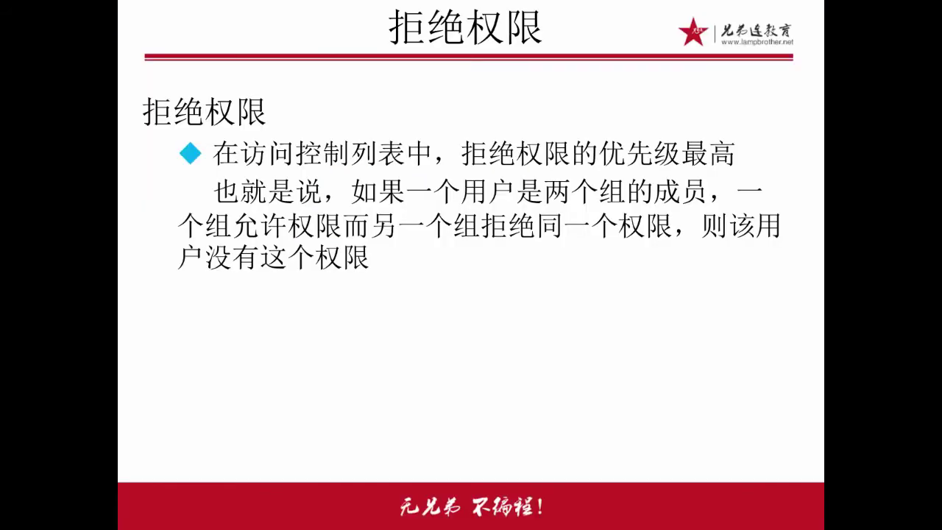
pyautogui.press('Right')
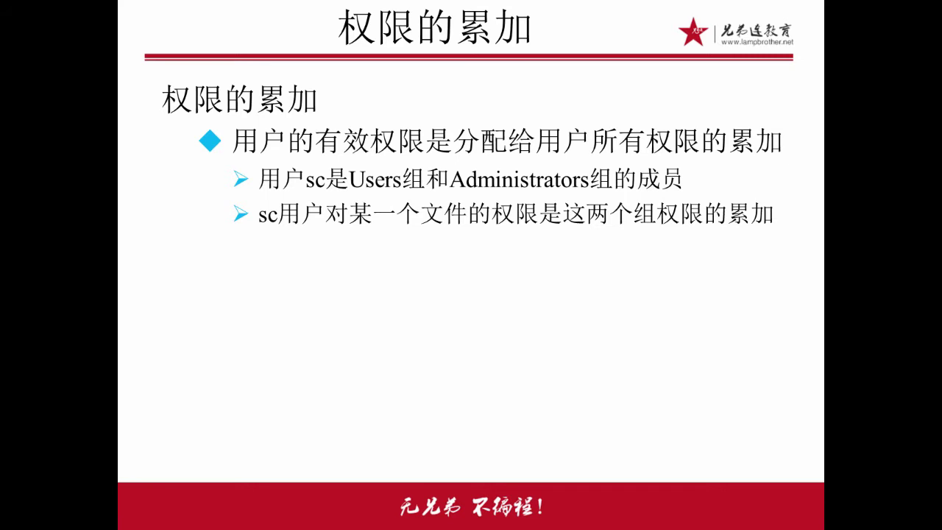
# Step: Revisit 用户权限分配 in Local Security Policy, and review the security permissions of 面试题.txt in Windows Explorer
pyautogui.hotkey('alt', 'Tab')
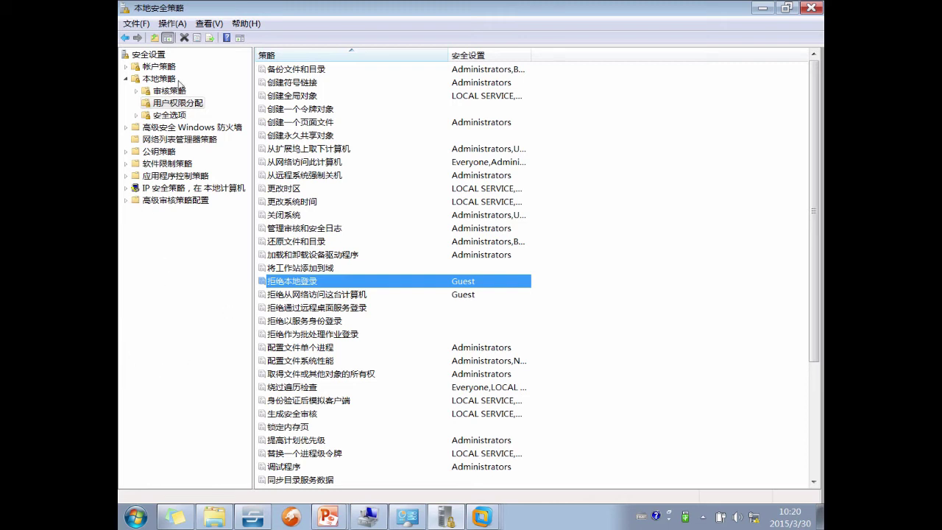
pyautogui.click(181, 108)
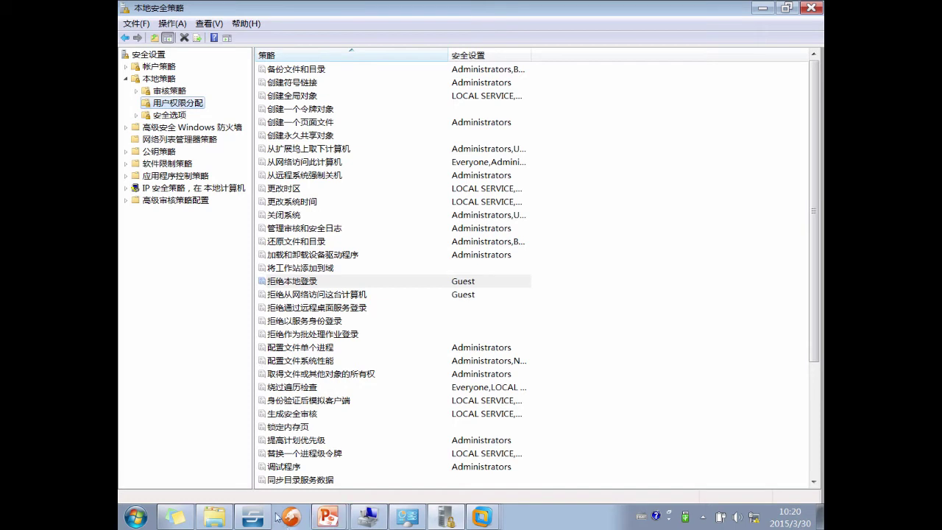
pyautogui.click(215, 517)
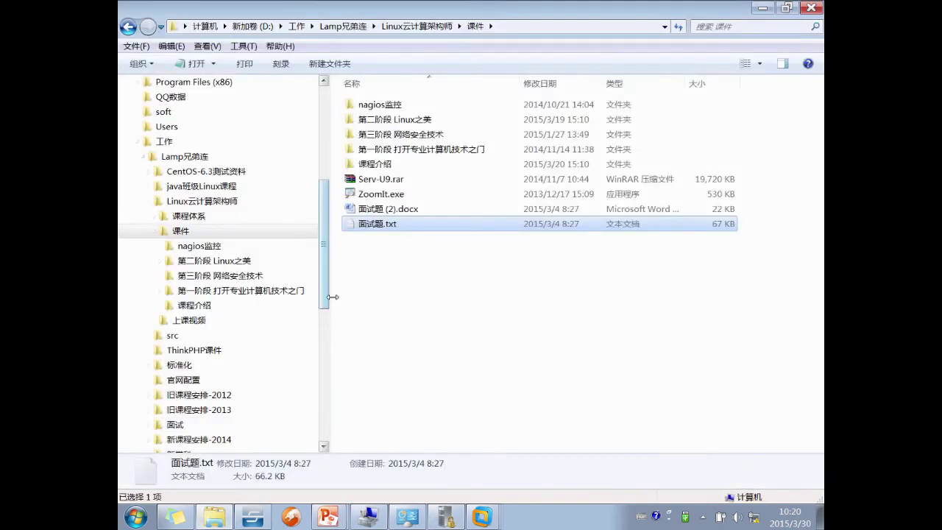
pyautogui.rightClick(363, 222)
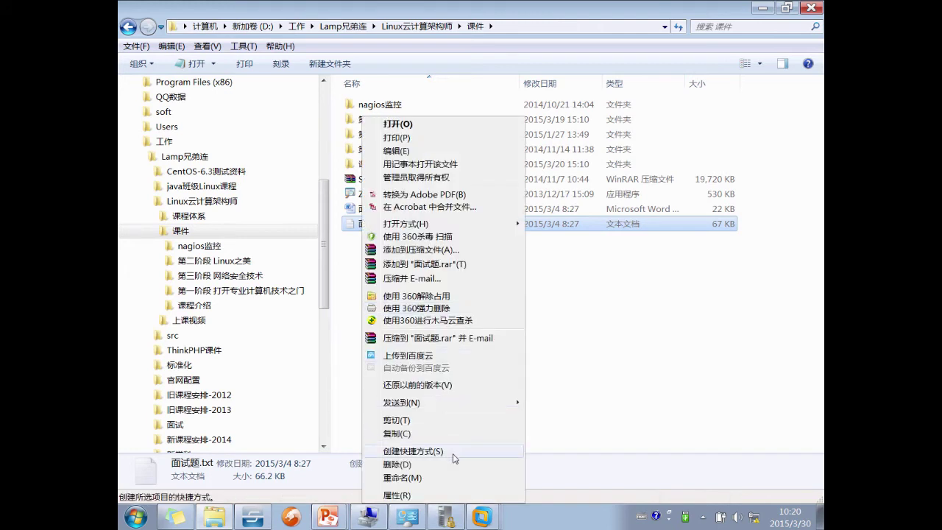
pyautogui.click(450, 495)
pyautogui.click(417, 206)
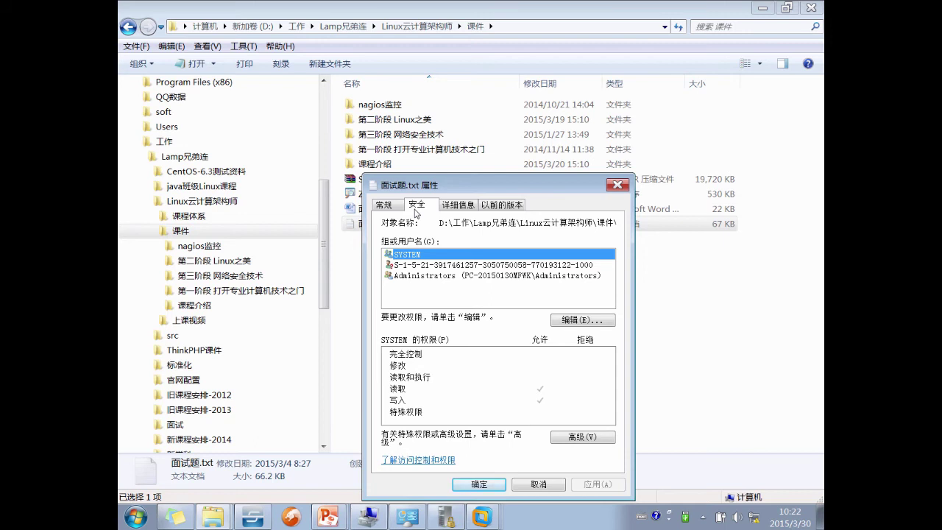
pyautogui.click(544, 486)
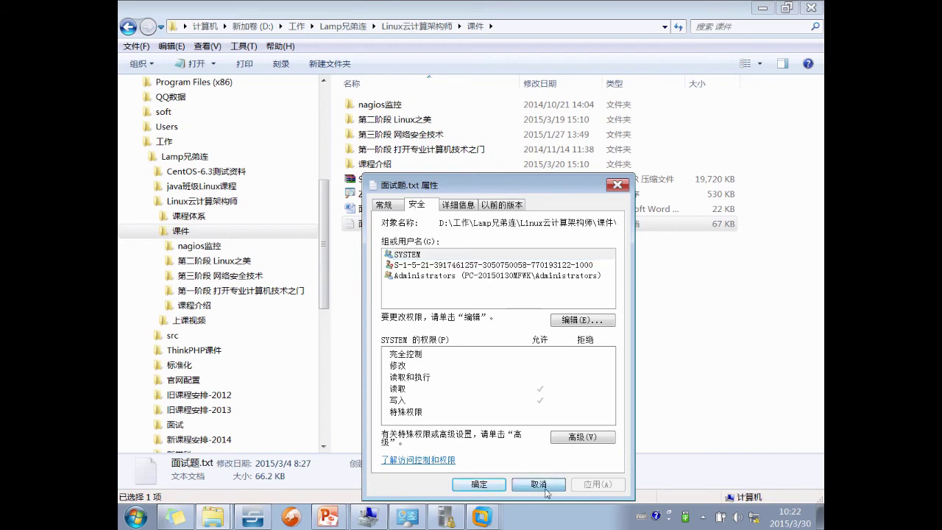
# Step: Open the properties of the 课程介绍 folder and review its 安全 permissions
pyautogui.rightClick(377, 164)
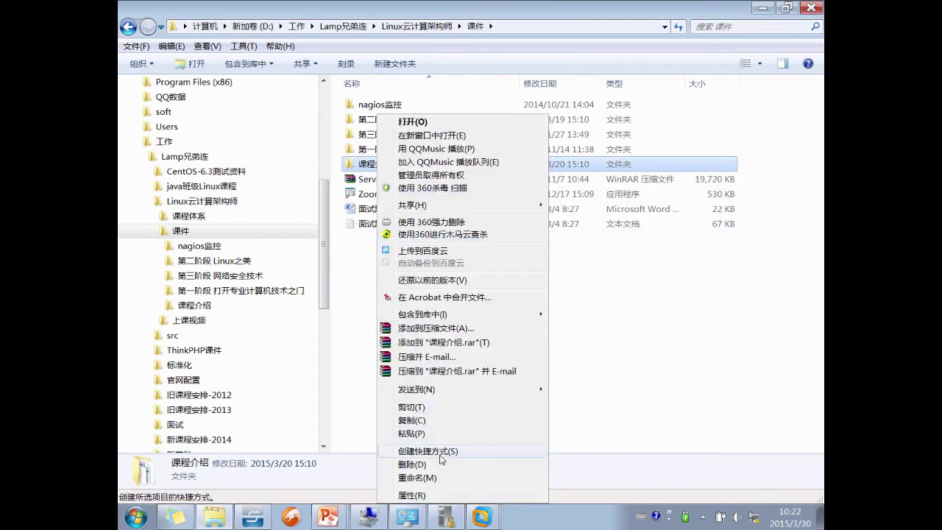
pyautogui.click(445, 495)
pyautogui.click(485, 194)
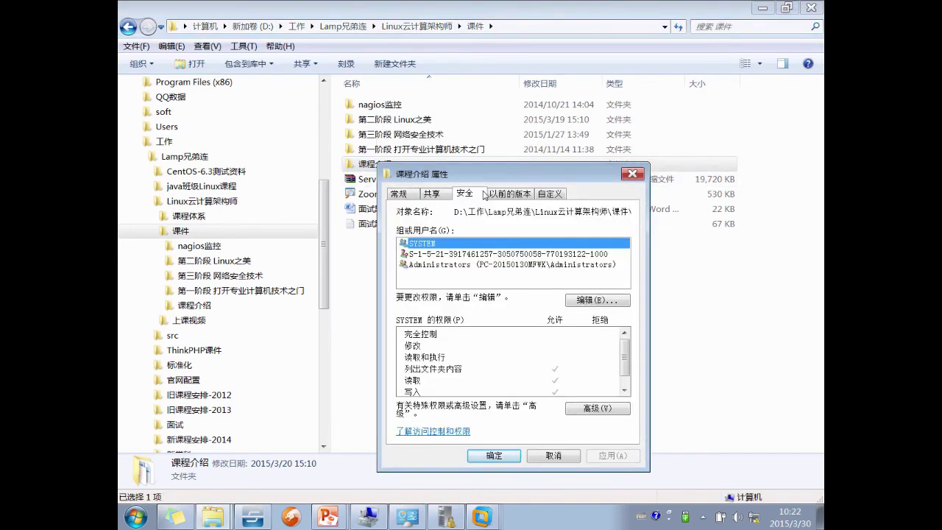
# Step: Share the 课程介绍 folder on the network through 文件共享, keeping the listed users and their permission levels
pyautogui.click(443, 197)
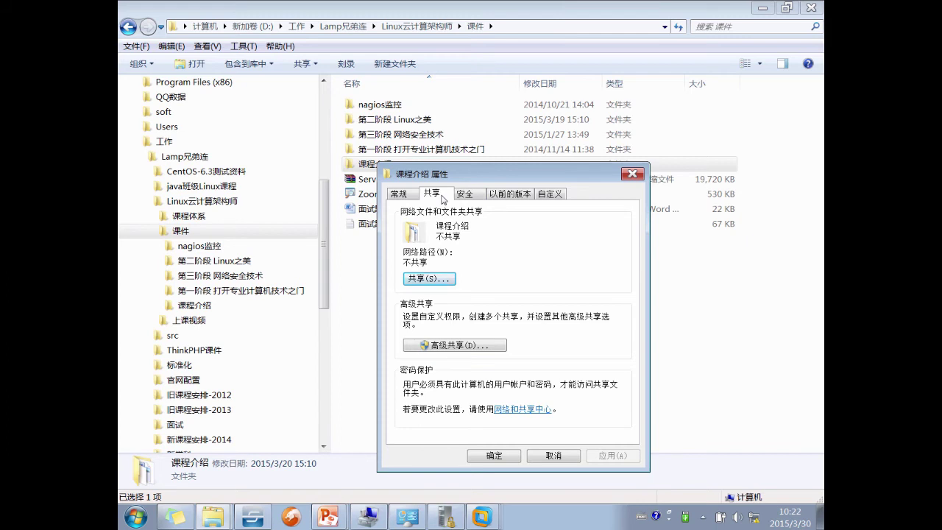
pyautogui.click(429, 281)
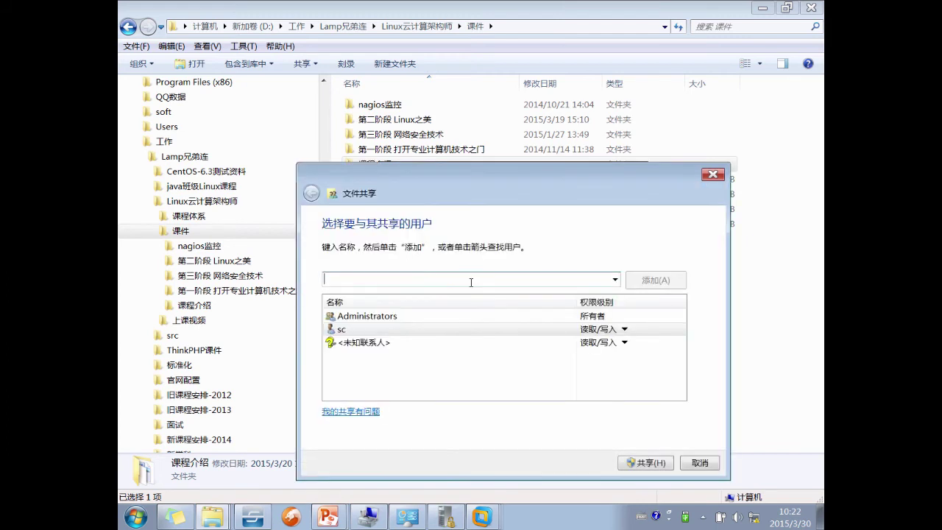
pyautogui.click(390, 316)
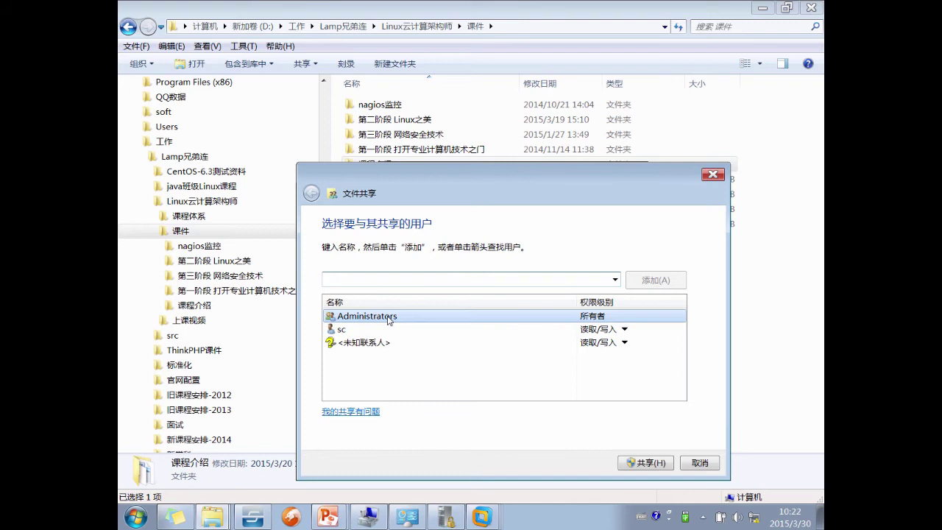
pyautogui.click(636, 460)
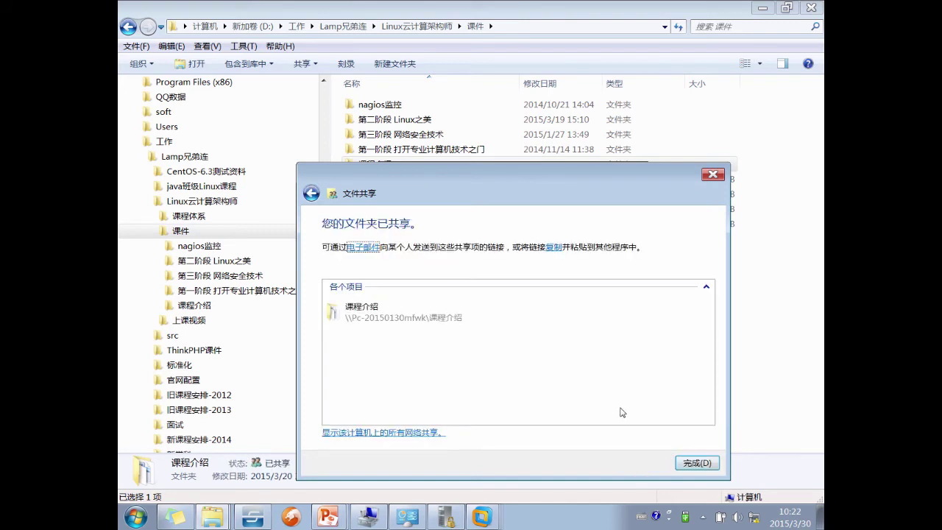
pyautogui.click(697, 462)
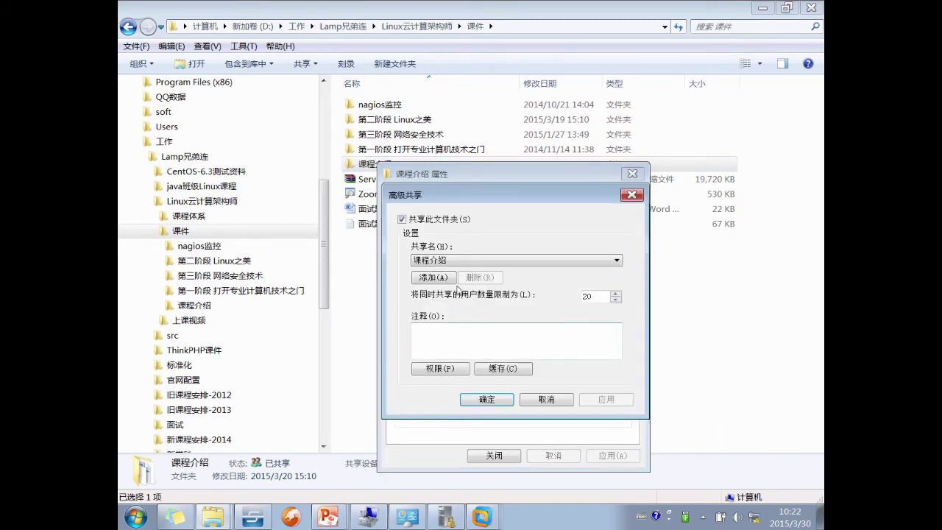
# Step: Review the share name and the 共享权限 of Everyone in 高级共享 for 课程介绍, then leave without changes
pyautogui.click(469, 262)
pyautogui.click(470, 259)
pyautogui.click(448, 368)
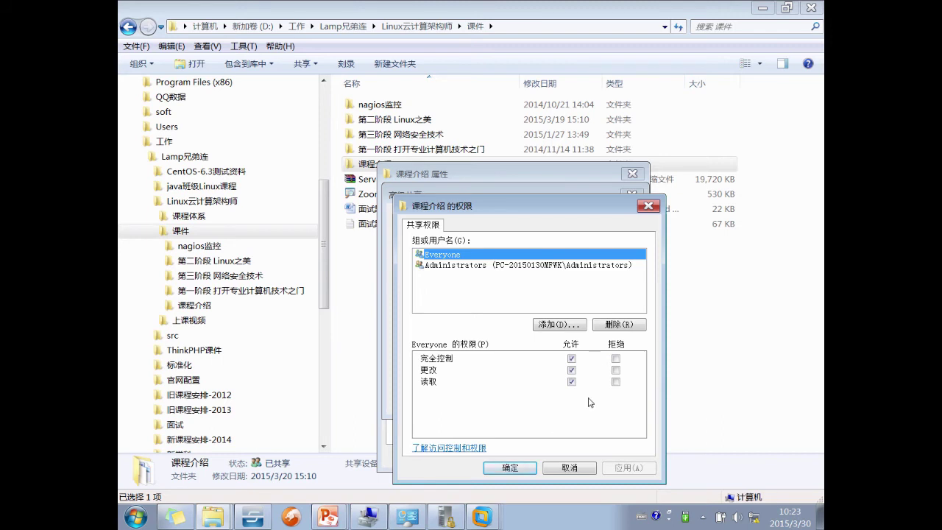
pyautogui.click(577, 471)
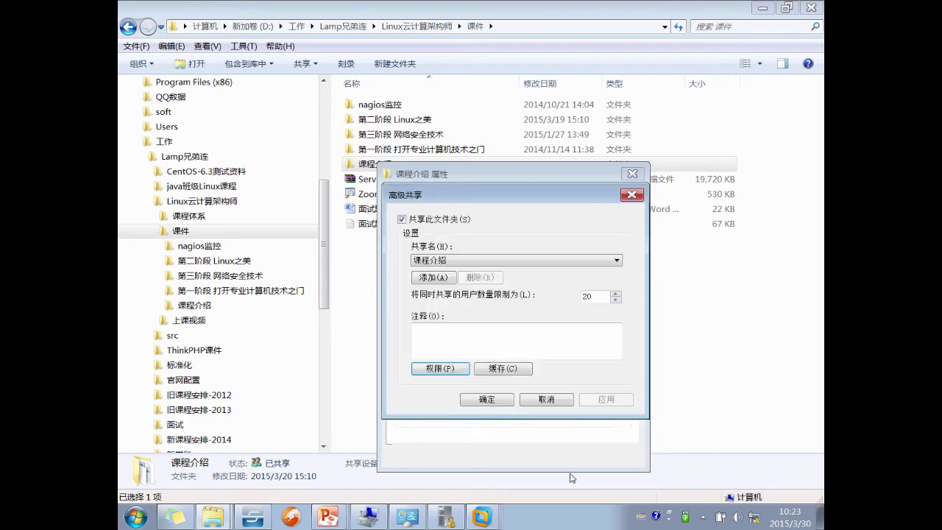
pyautogui.click(546, 400)
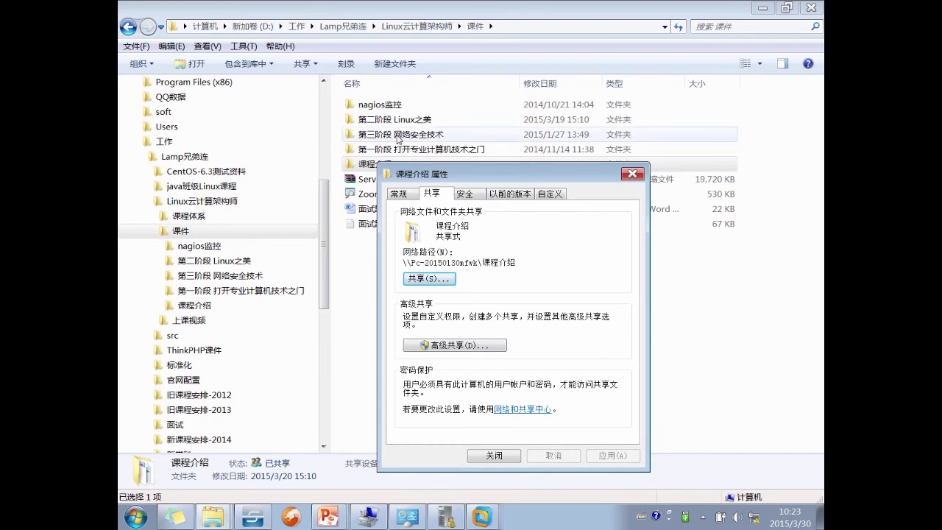
# Step: Compare the 安全 permissions of the 课程介绍 folder with its 共享 settings
pyautogui.click(469, 198)
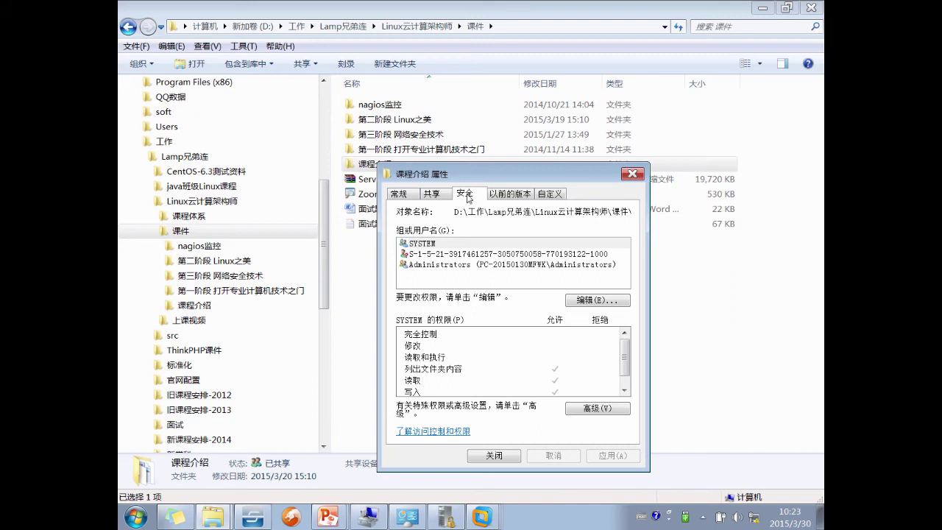
pyautogui.click(433, 194)
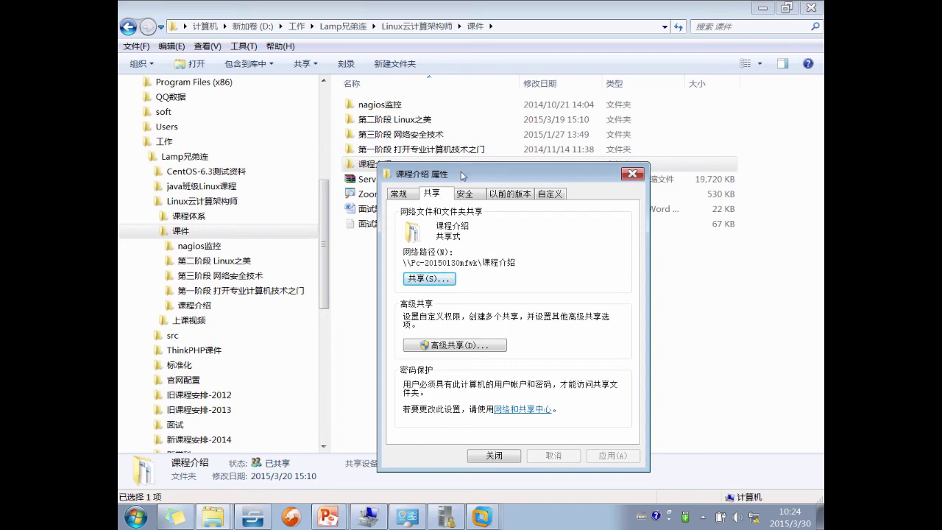
pyautogui.click(467, 193)
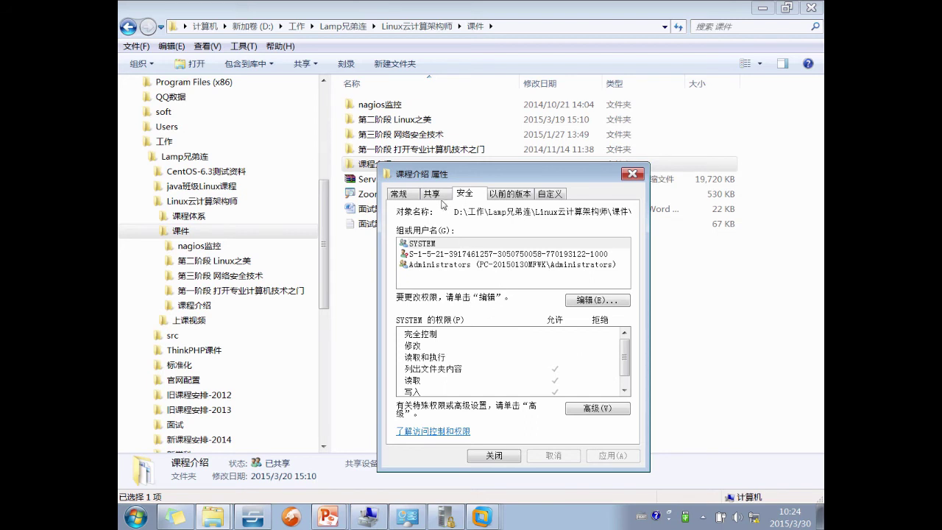
pyautogui.click(433, 194)
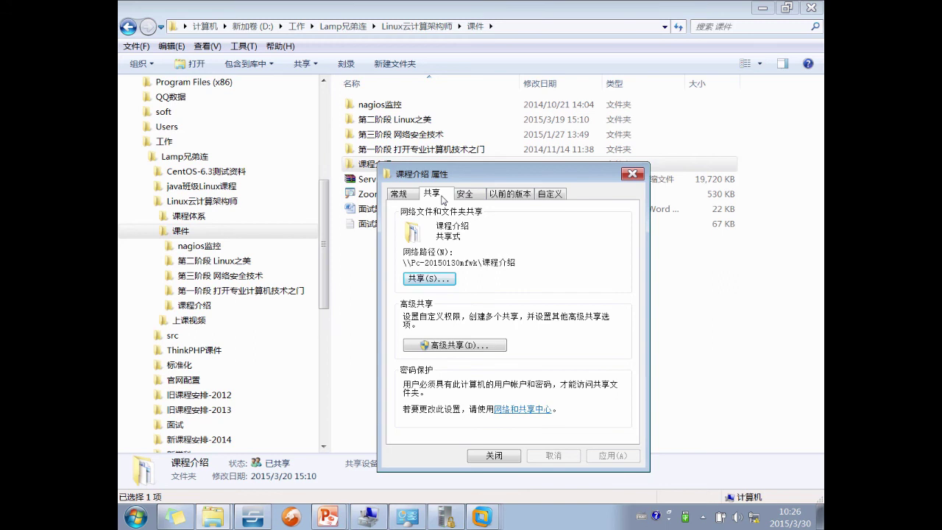
# Step: Safely eject the STOREJET TRANSCEND USB drive
pyautogui.click(685, 517)
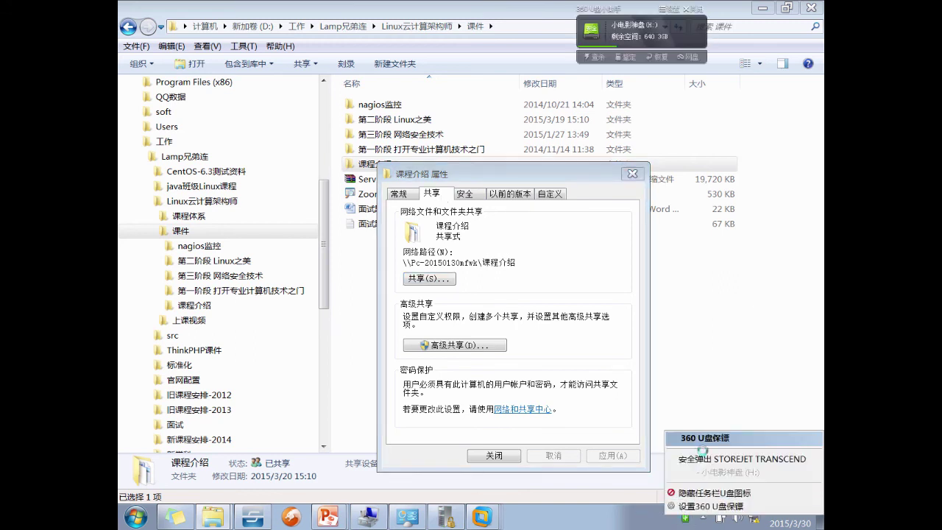
pyautogui.click(701, 460)
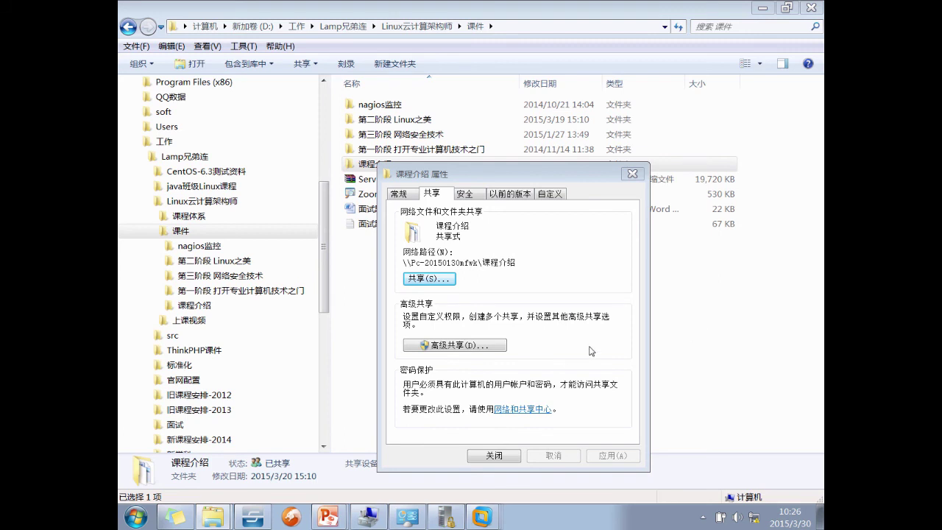
# Step: Stop sharing the 课程介绍 folder in 高级共享 and close its properties
pyautogui.click(438, 279)
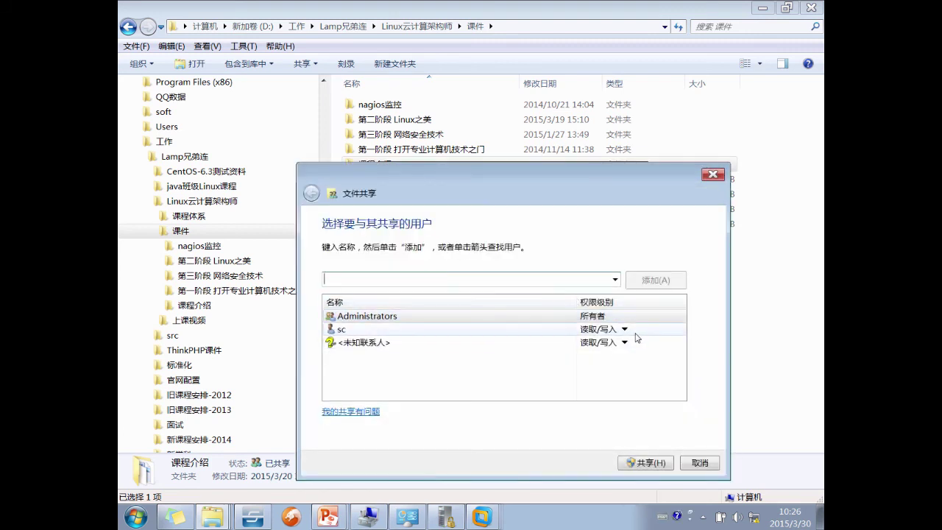
pyautogui.click(705, 463)
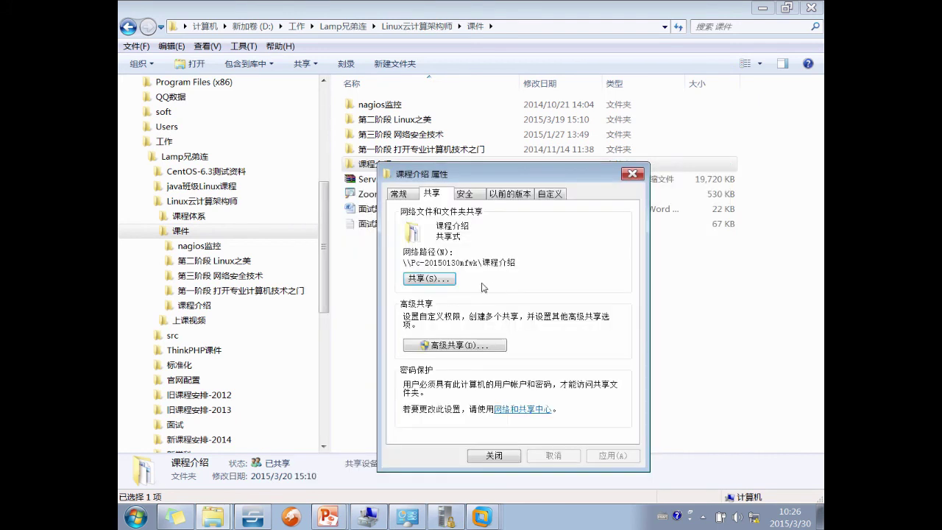
pyautogui.click(454, 342)
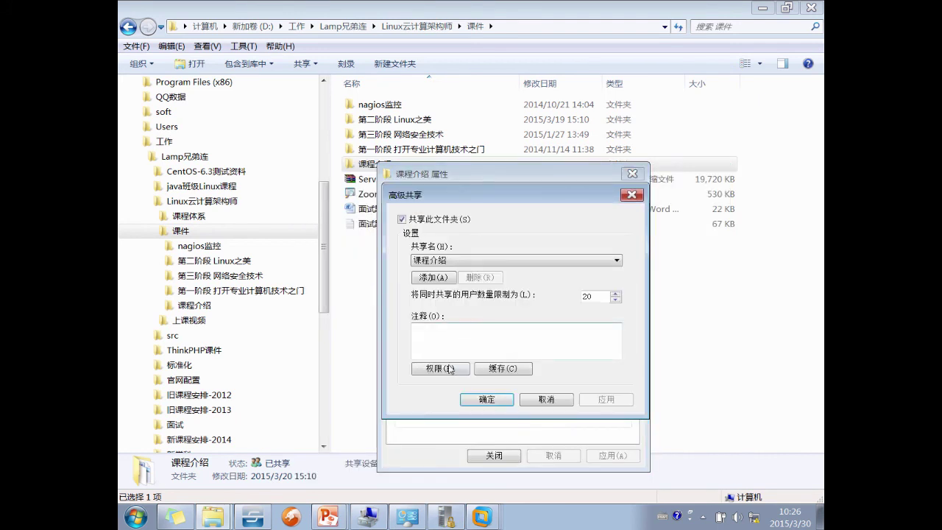
pyautogui.click(434, 221)
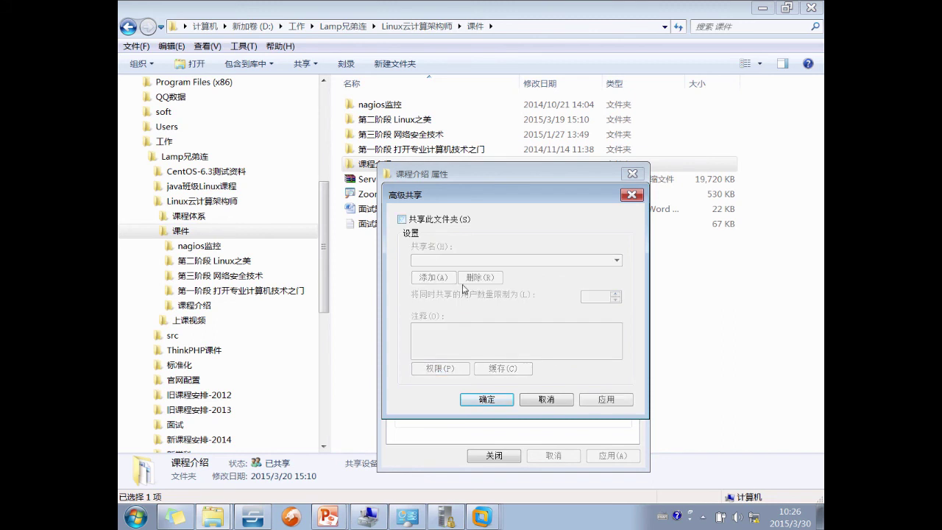
pyautogui.click(487, 399)
pyautogui.press('Return')
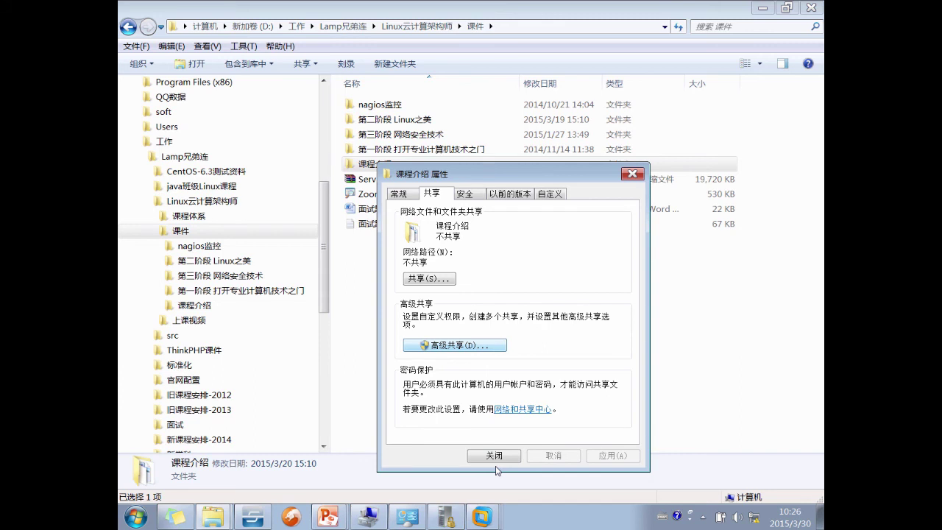
pyautogui.click(489, 457)
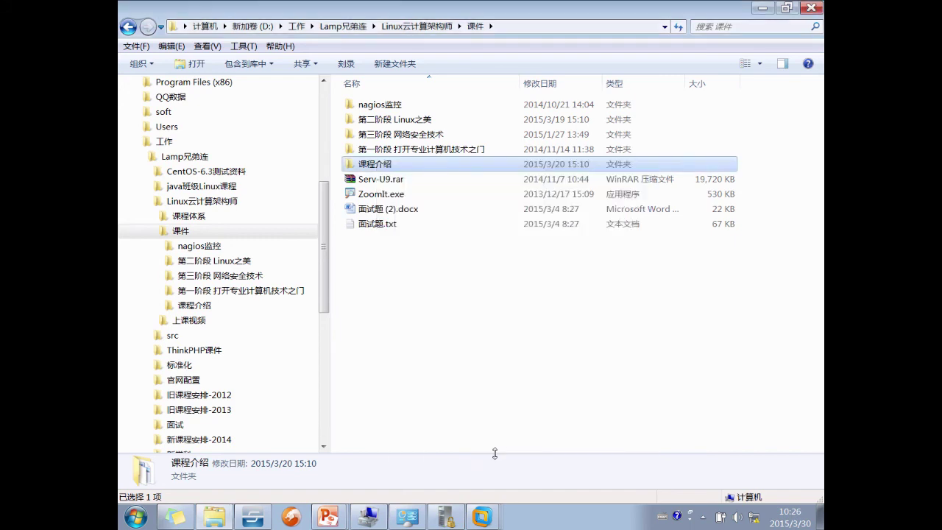
# Step: Switch to VMware Workstation and show its 起始页
pyautogui.click(758, 8)
pyautogui.click(758, 8)
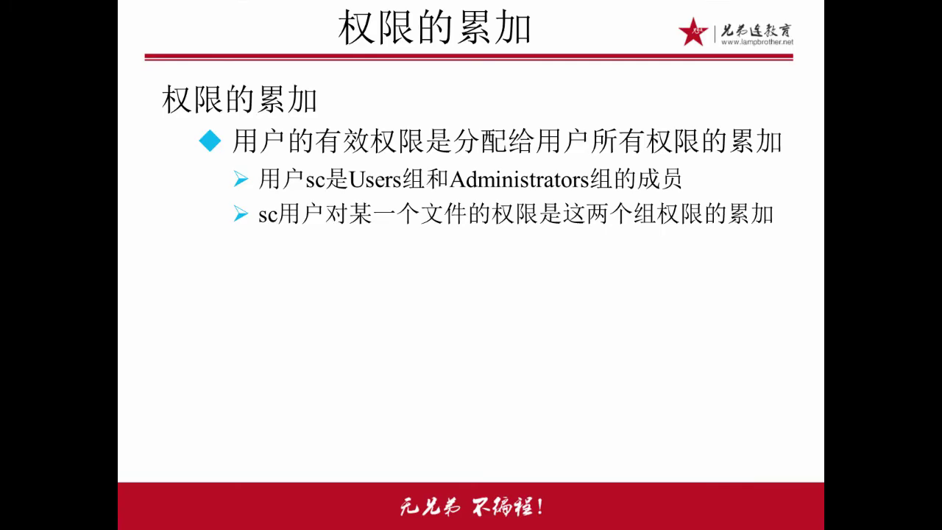
pyautogui.hotkey('alt', 'Tab')
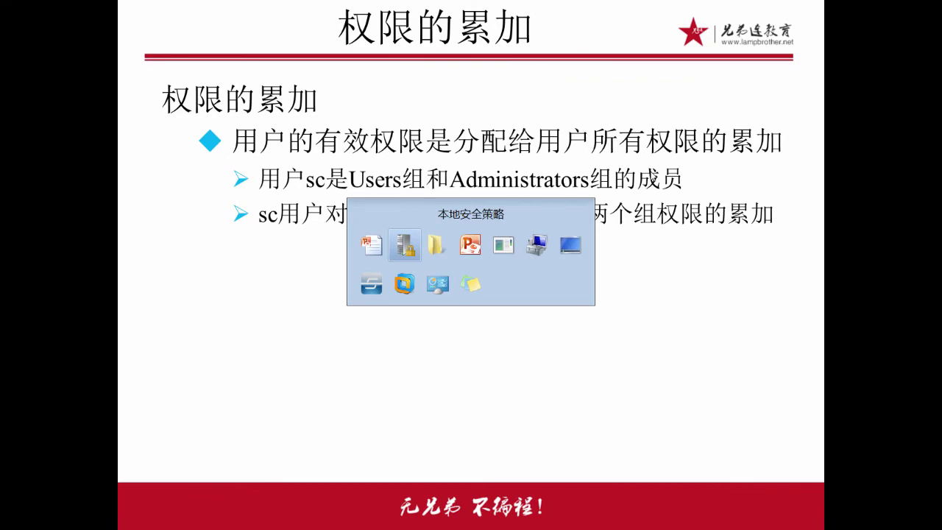
pyautogui.hotkey('alt', 'Tab')
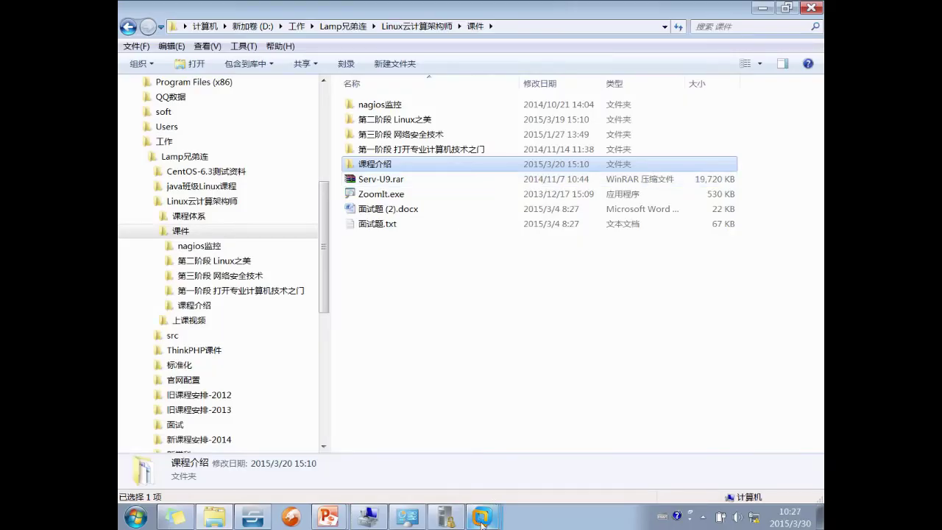
pyautogui.click(482, 517)
pyautogui.click(481, 467)
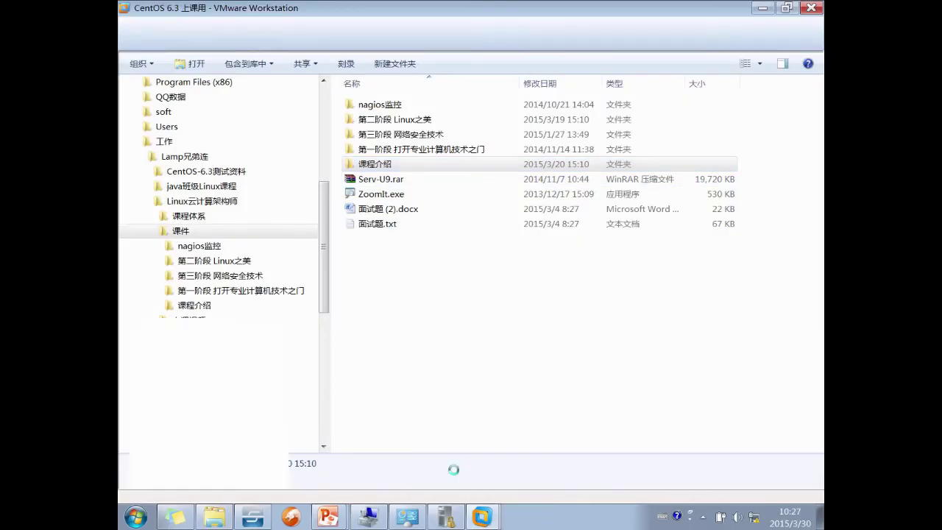
pyautogui.click(147, 64)
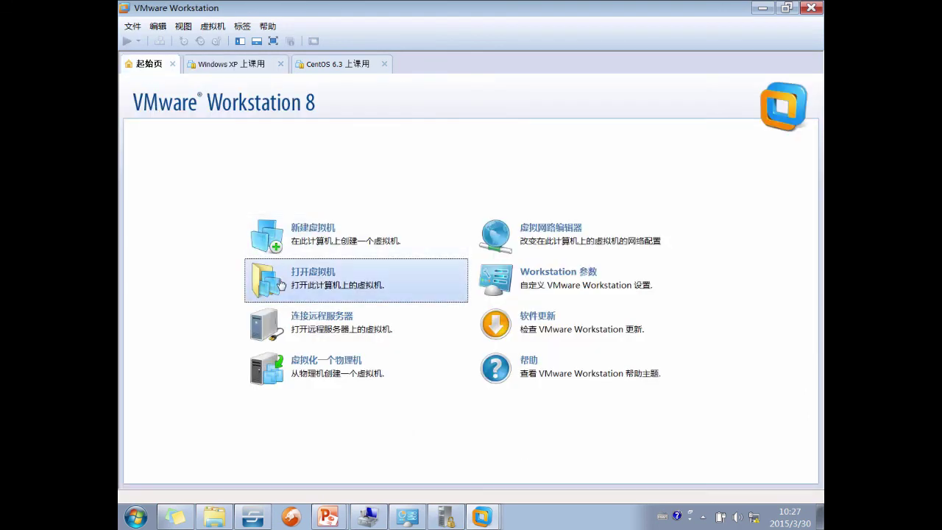
# Step: Open the existing virtual machine Windows Server 2008 R2 x64.vmx from D:\虚拟机镜像\Windows Server 2008 R2 x64
pyautogui.click(266, 278)
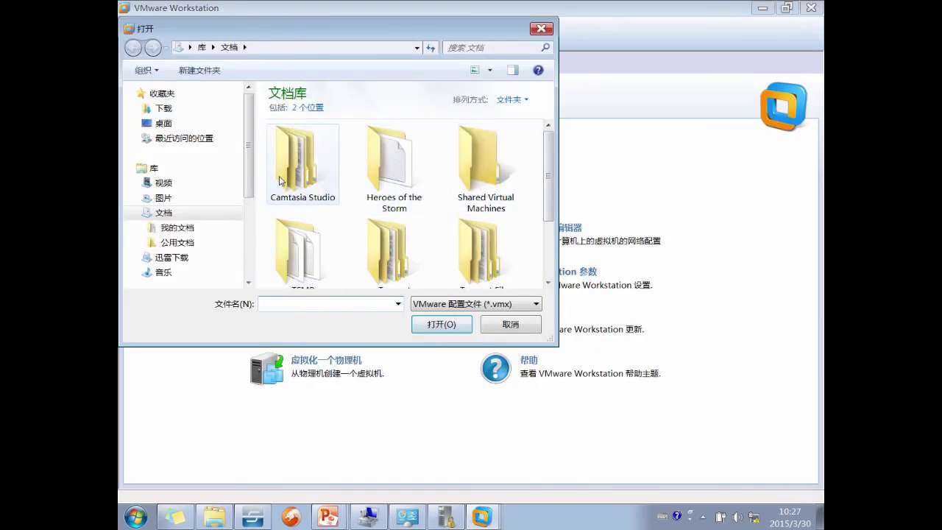
pyautogui.click(162, 213)
pyautogui.scroll(-3, 164, 221)
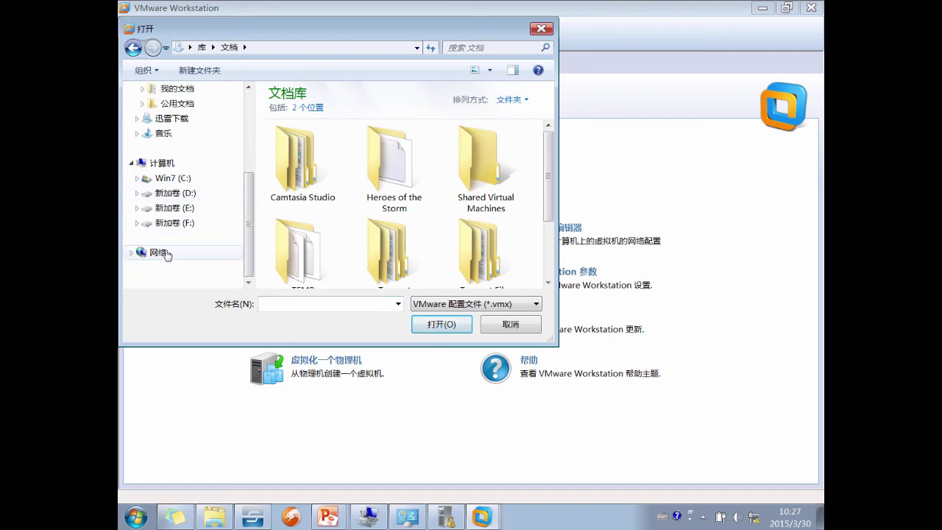
pyautogui.click(175, 193)
pyautogui.scroll(-1, 315, 234)
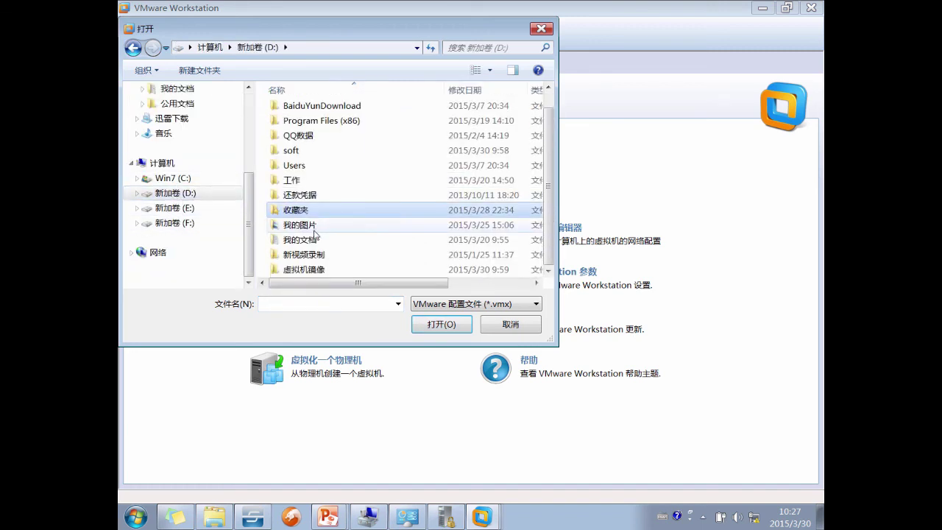
pyautogui.doubleClick(303, 269)
pyautogui.doubleClick(312, 157)
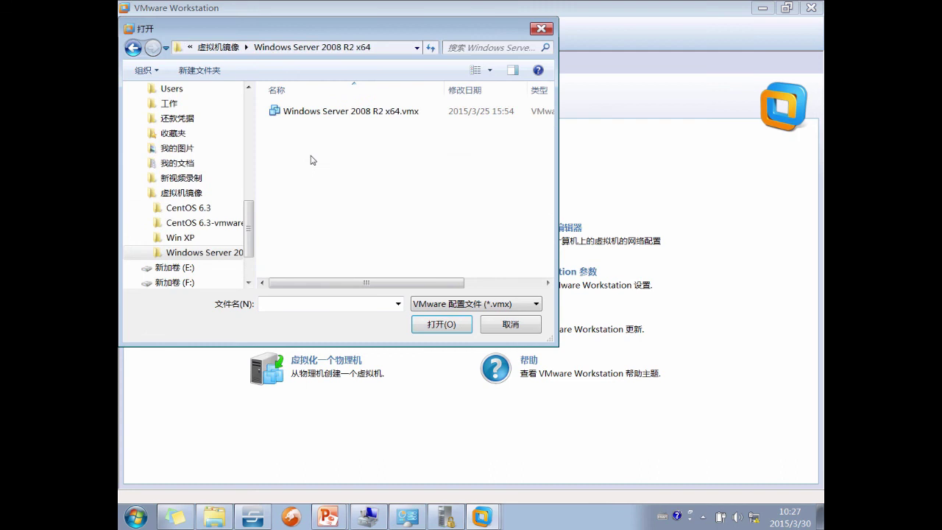
pyautogui.doubleClick(302, 116)
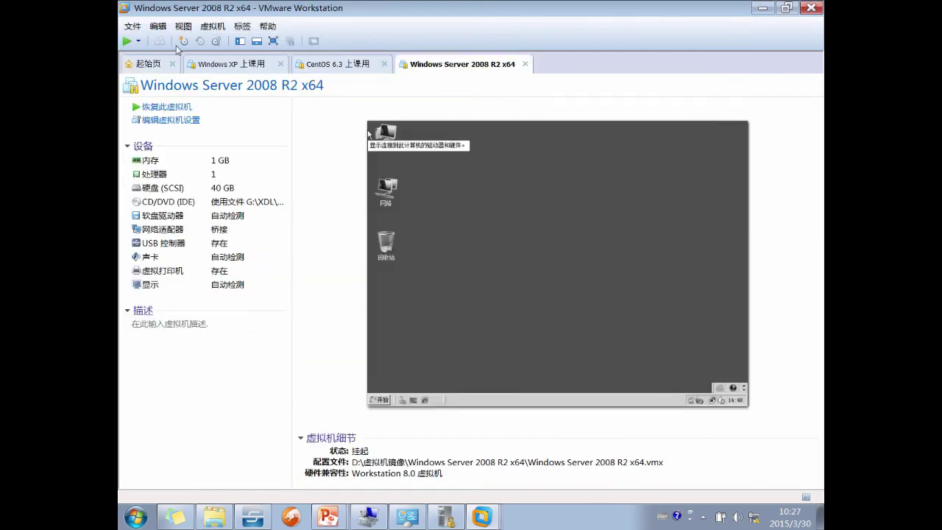
# Step: Resume the Windows Server 2008 R2 x64 virtual machine, declare it as copied (我复制它), and enter its desktop
pyautogui.click(126, 41)
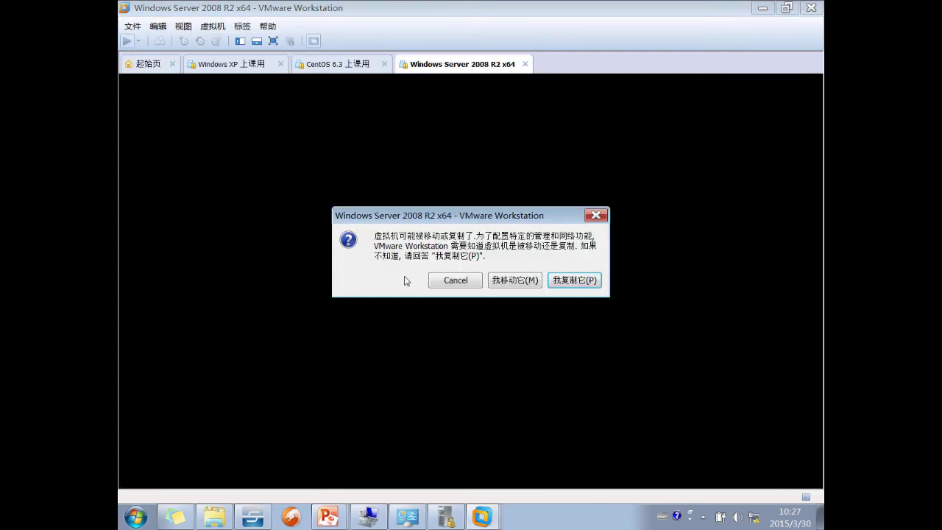
pyautogui.click(588, 280)
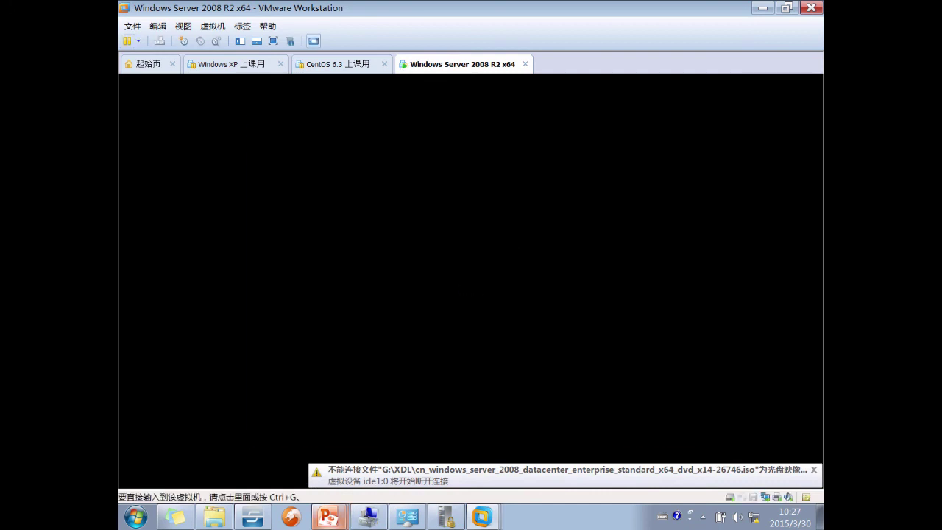
pyautogui.click(327, 238)
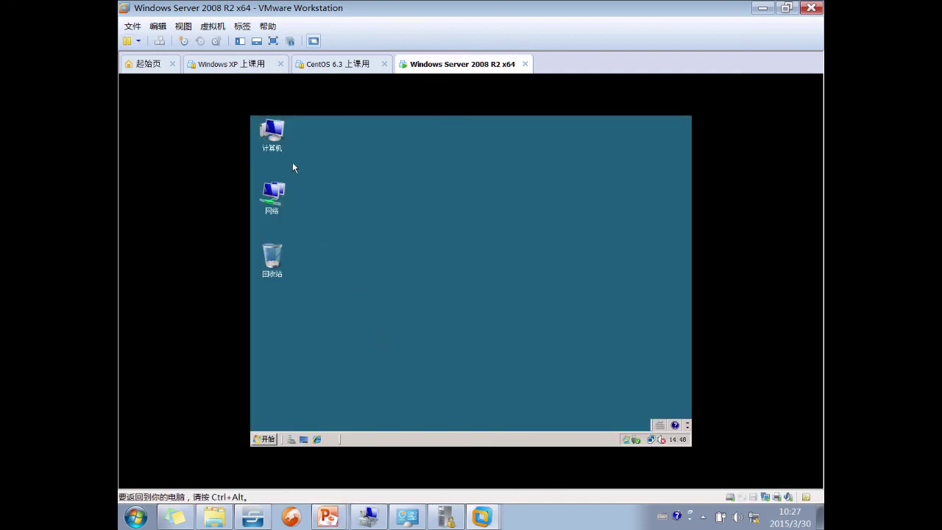
# Step: Open 服务器管理器 for 计算机 in the virtual machine and view its 角色 and 功能 pages
pyautogui.rightClick(280, 122)
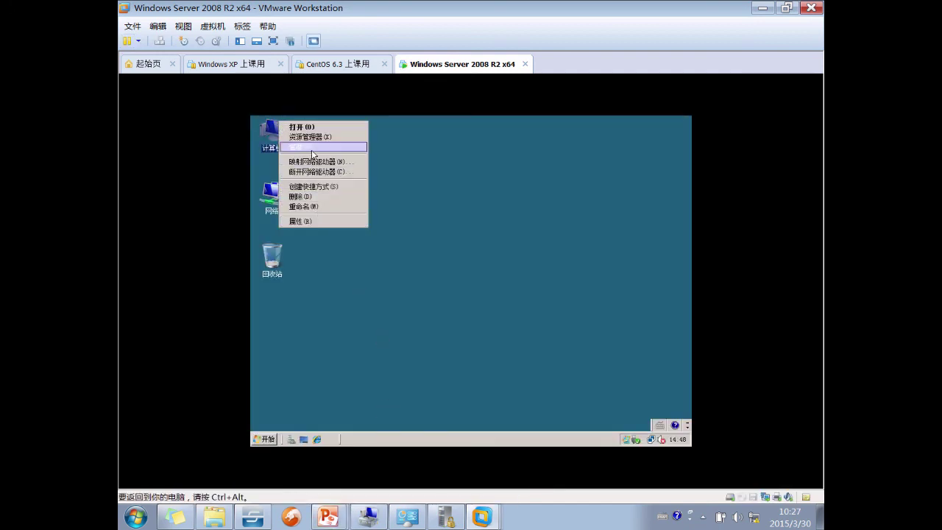
pyautogui.click(312, 152)
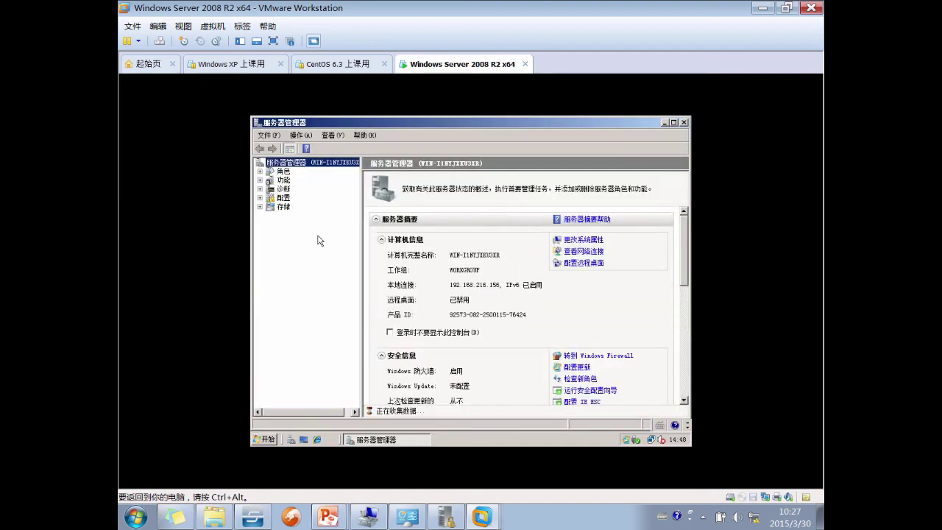
pyautogui.click(282, 172)
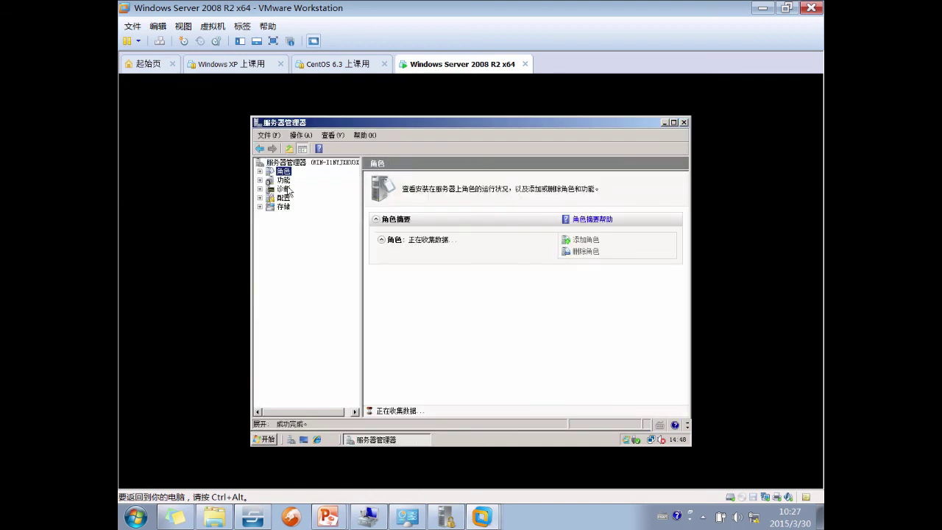
pyautogui.click(283, 179)
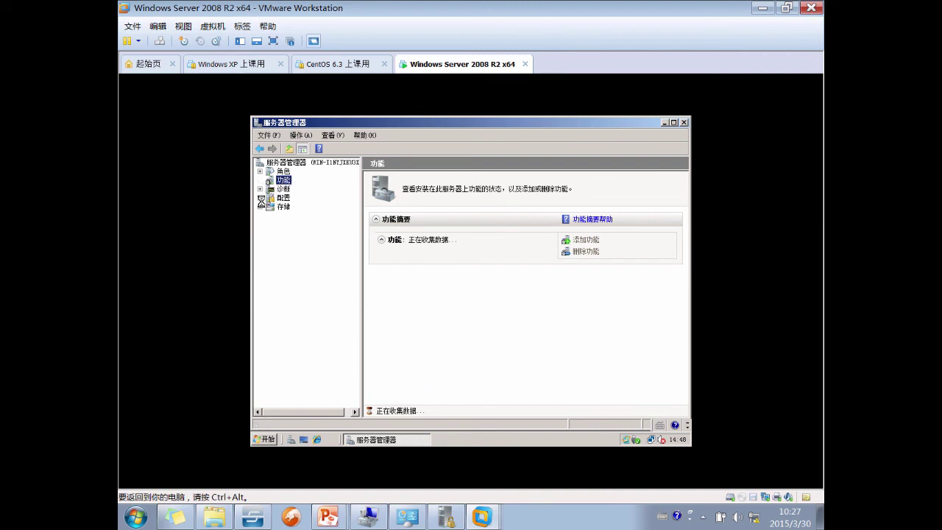
# Step: Expand the 存储, 配置, 角色 and 诊断 nodes in the 服务器管理器 tree to examine their entries
pyautogui.click(259, 207)
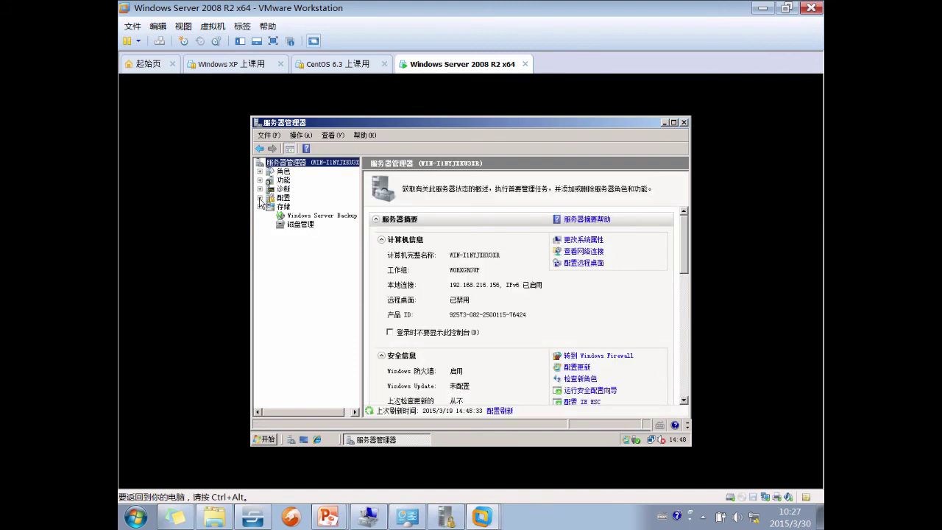
pyautogui.click(259, 197)
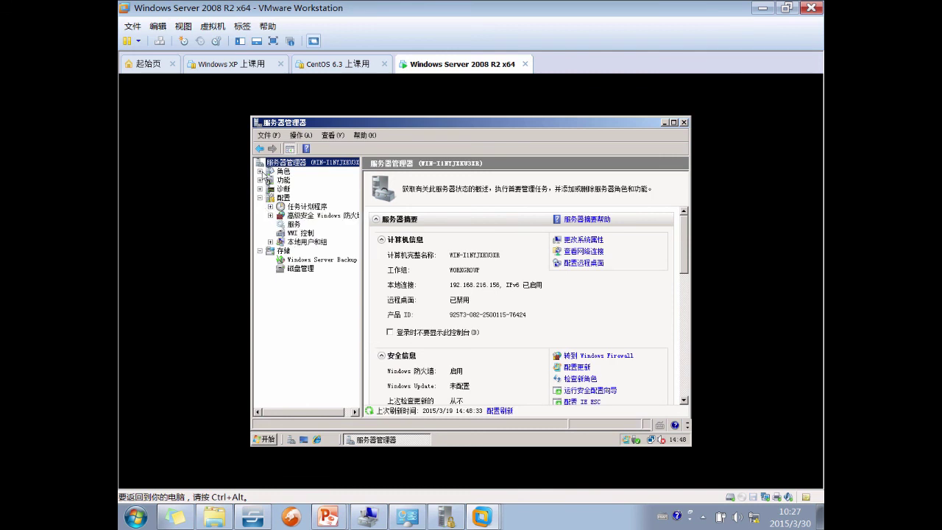
pyautogui.click(260, 172)
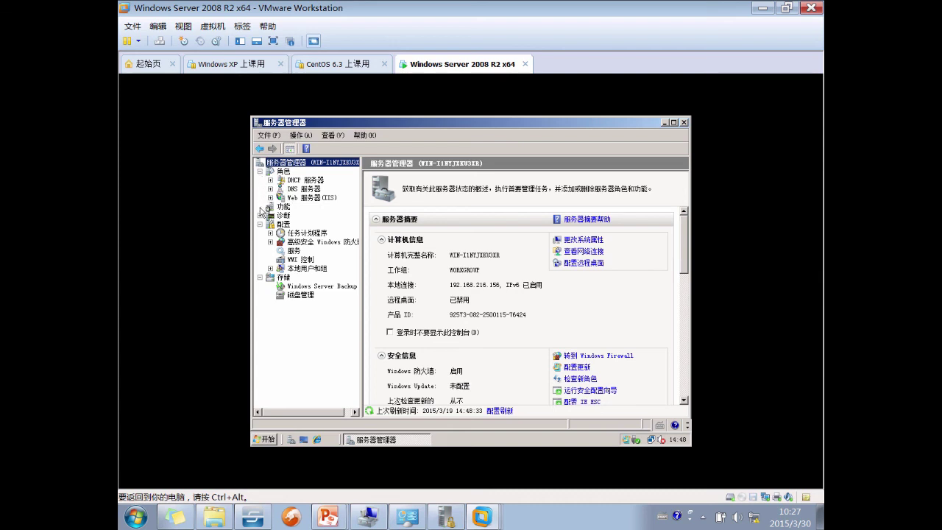
pyautogui.click(260, 215)
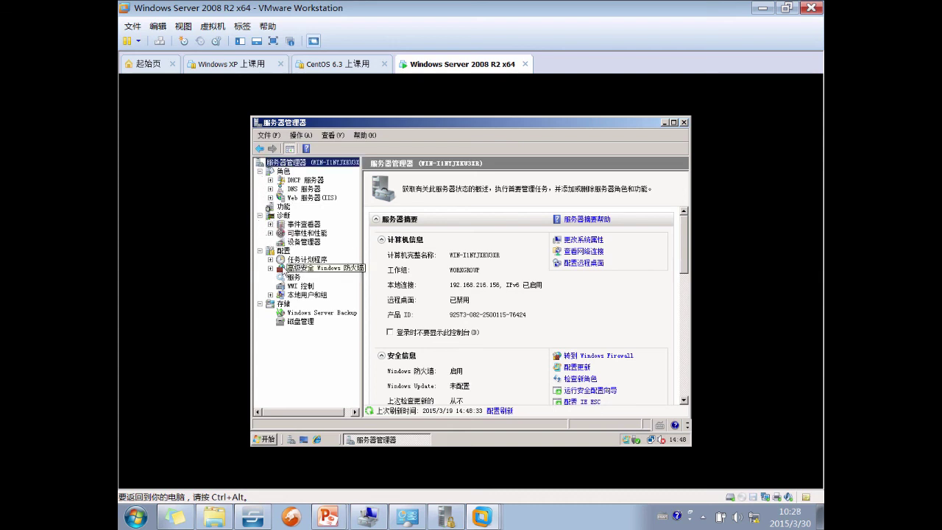
# Step: Show 本地用户和组 and expand it, 高级安全 Windows 防火墙 and 任务计划程序 under 配置, finishing by minimizing 服务器管理器
pyautogui.click(305, 295)
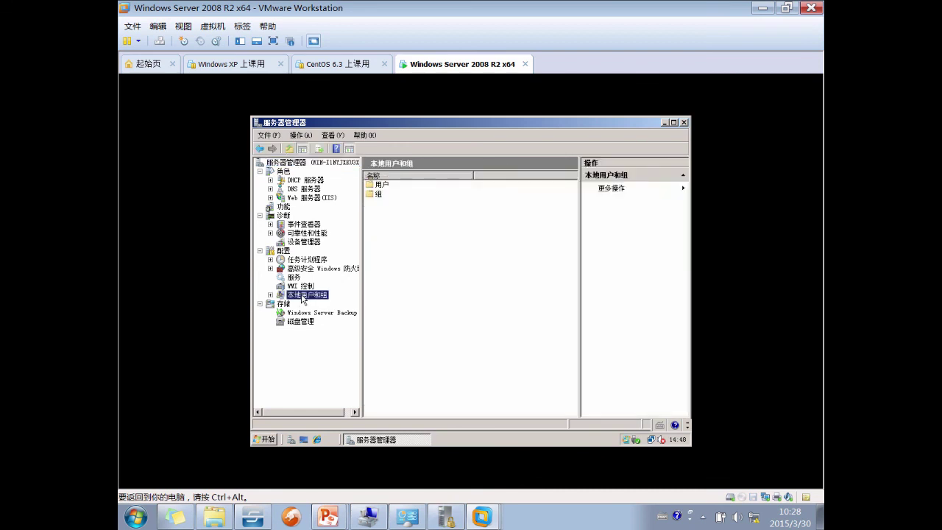
pyautogui.click(270, 296)
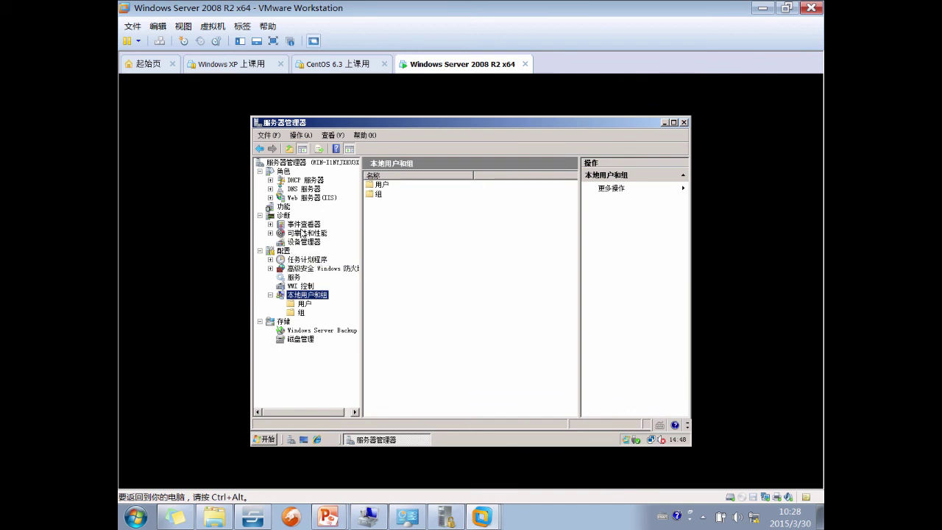
pyautogui.click(270, 268)
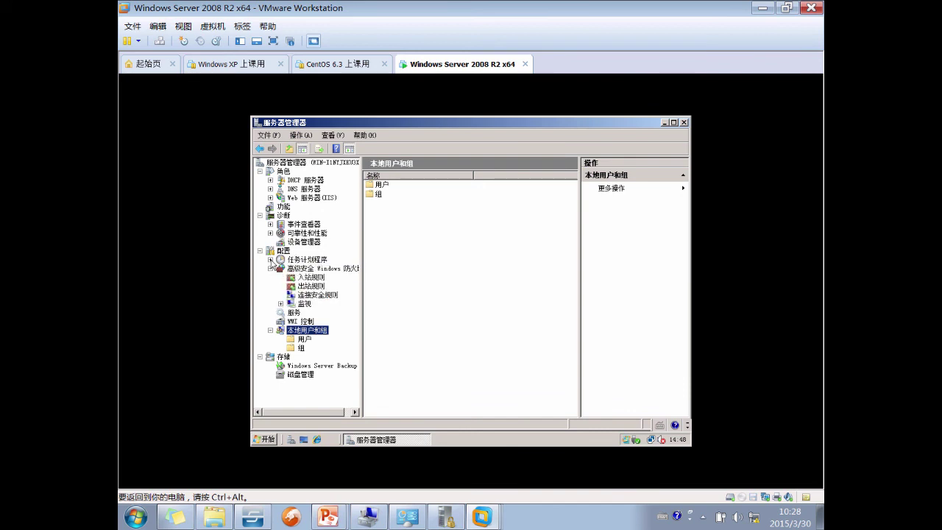
pyautogui.click(270, 260)
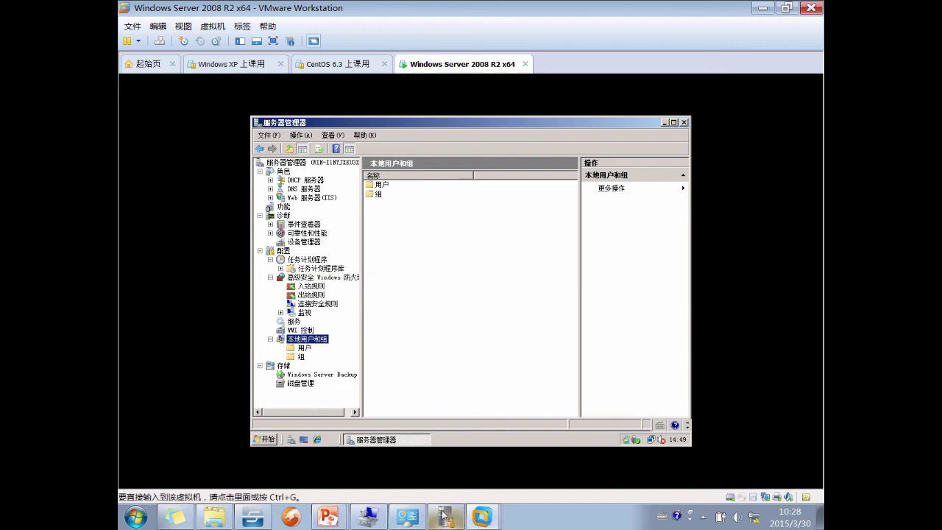
pyautogui.click(380, 440)
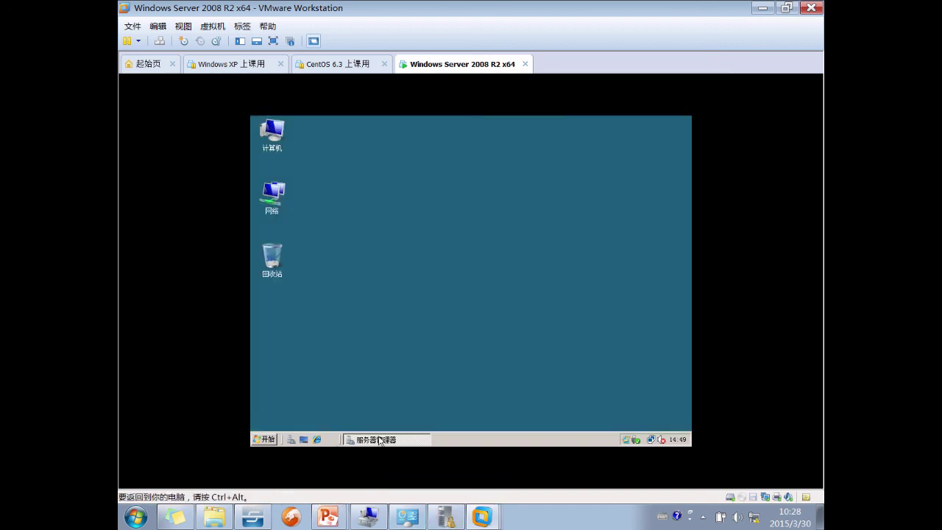
# Step: Switch to the running PowerPoint slide show and advance through 拒绝权限 and 继承权限 to the 特别的权限 slide
pyautogui.moveTo(328, 516)
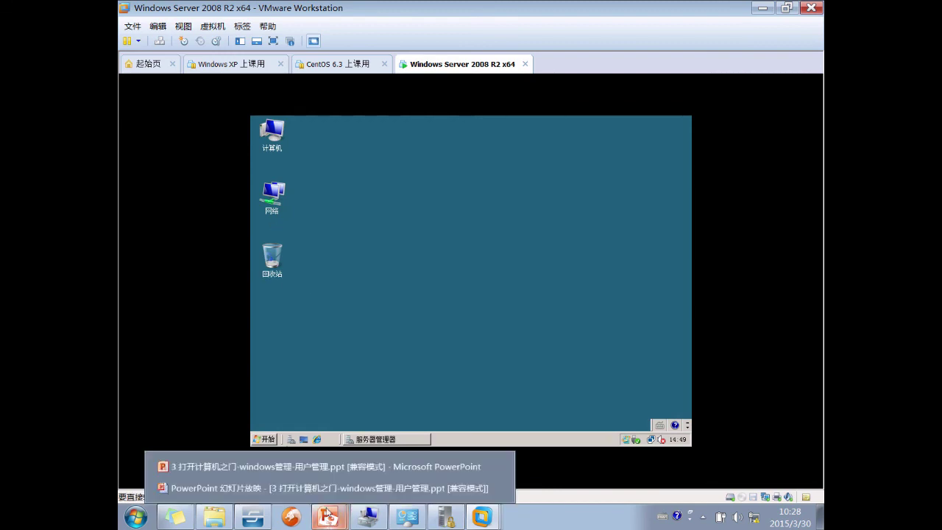
pyautogui.click(243, 486)
pyautogui.press('Right')
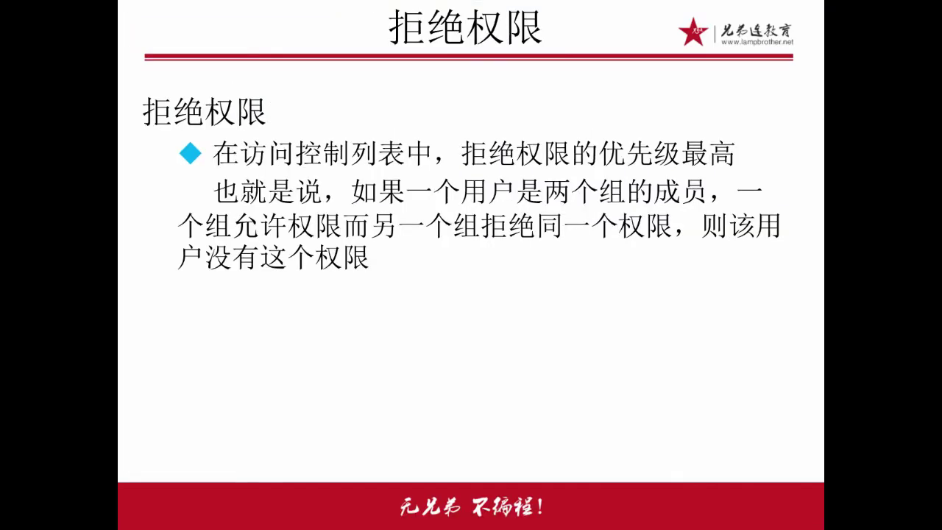
pyautogui.press('Right')
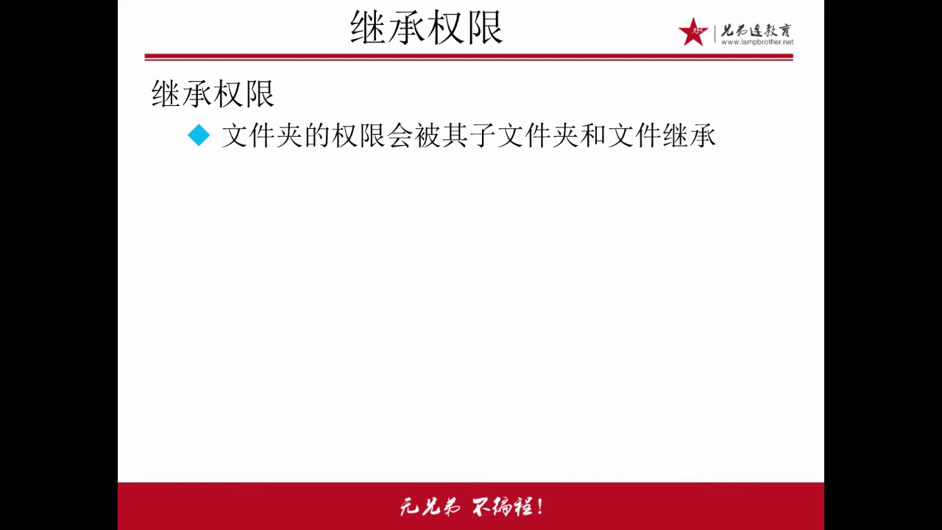
pyautogui.press('Right')
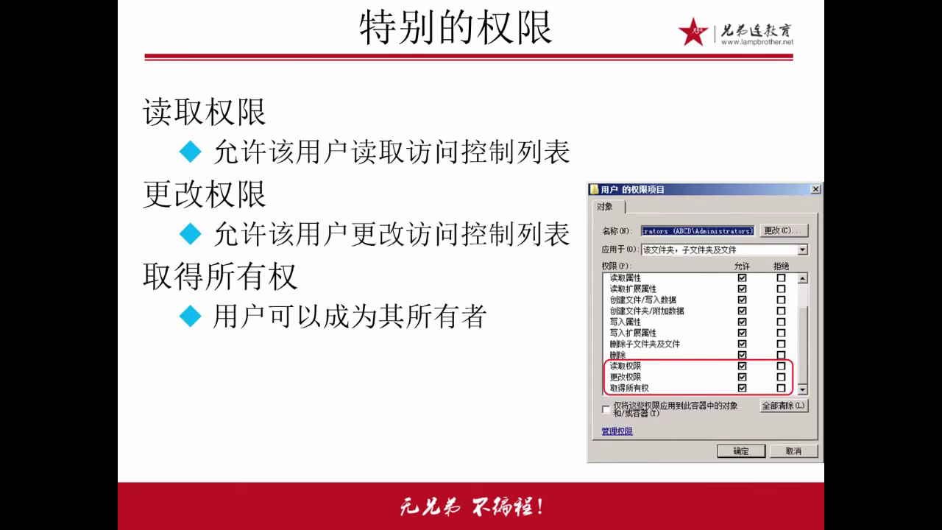